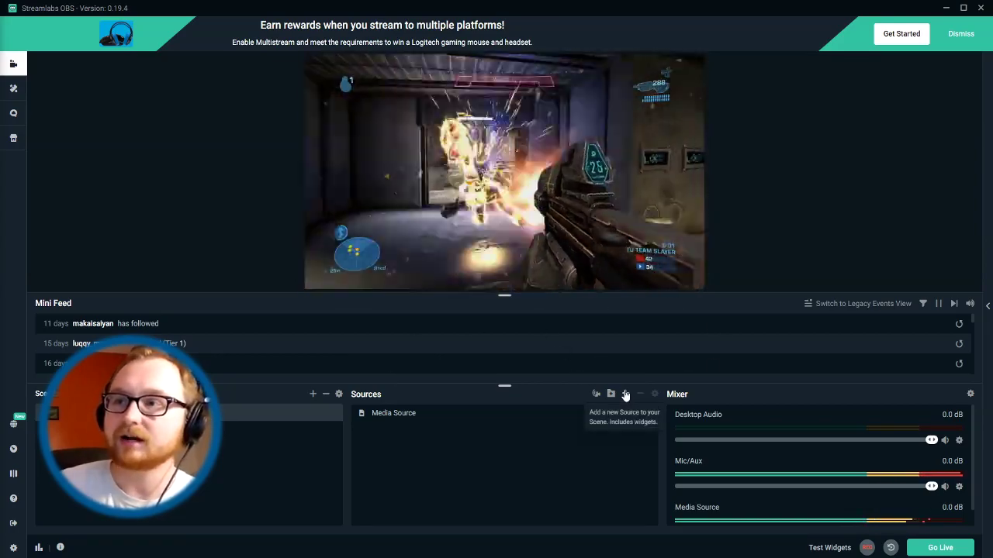
Add a Video Capture Device source and name it 'Webcam'.
left_click(625, 394)
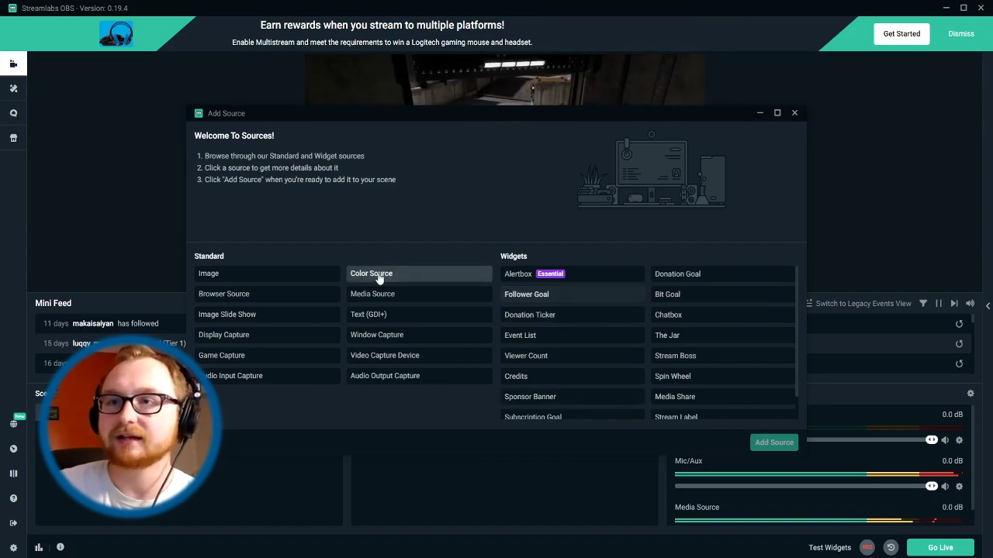
left_click(385, 361)
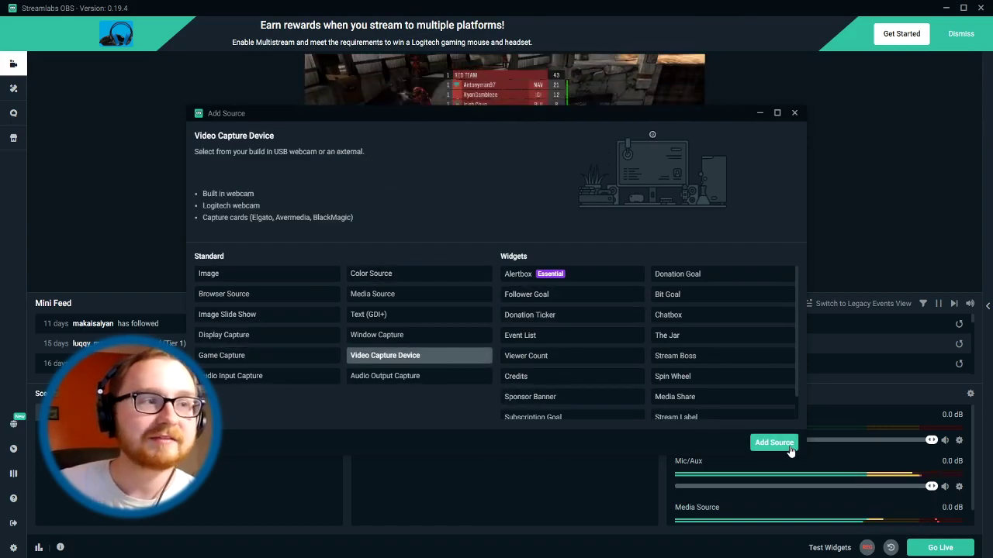
left_click(788, 447)
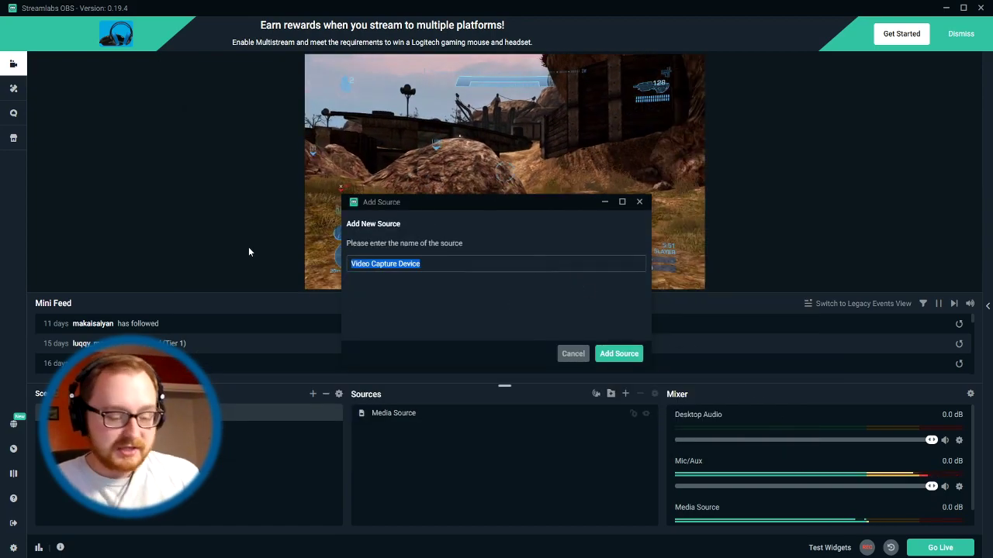
key("BackSpace")
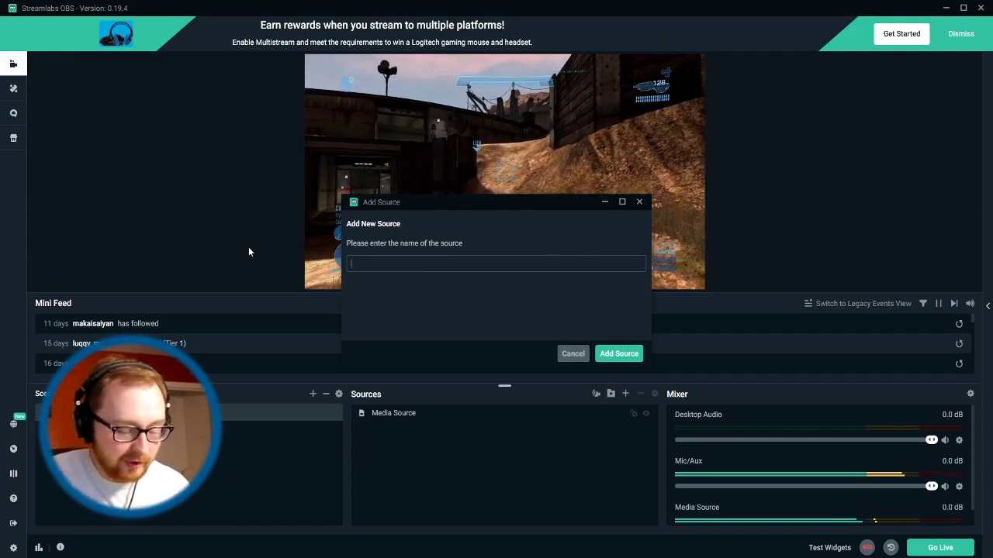
type("Webcam")
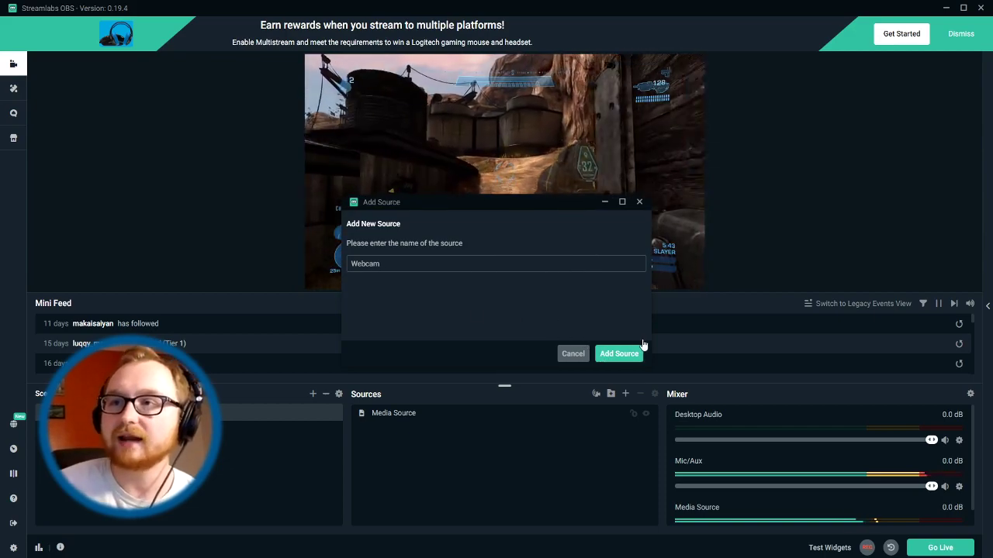
key("Return")
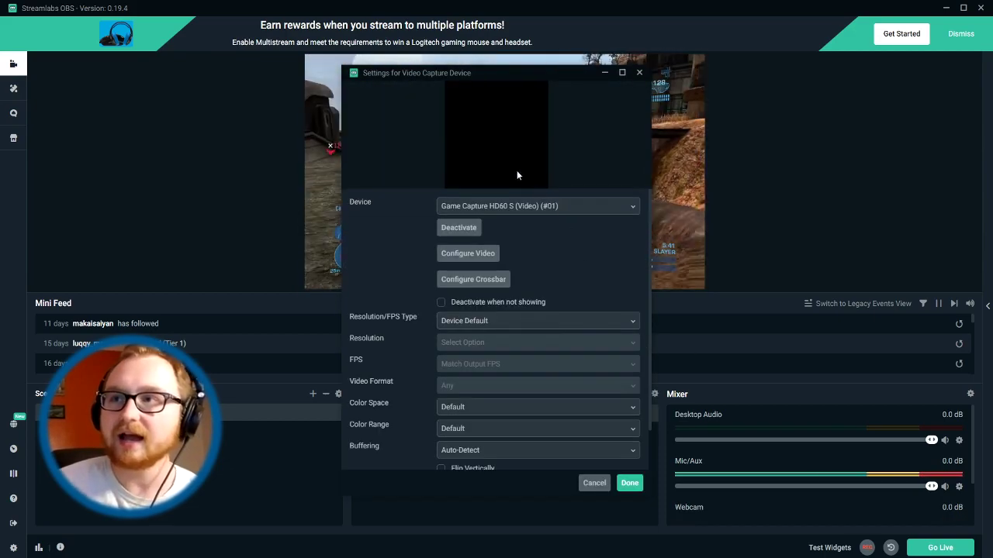
Set the Webcam source's device to c922 Pro Stream Webcam and finish the settings.
left_click_drag(484, 76, 159, 55)
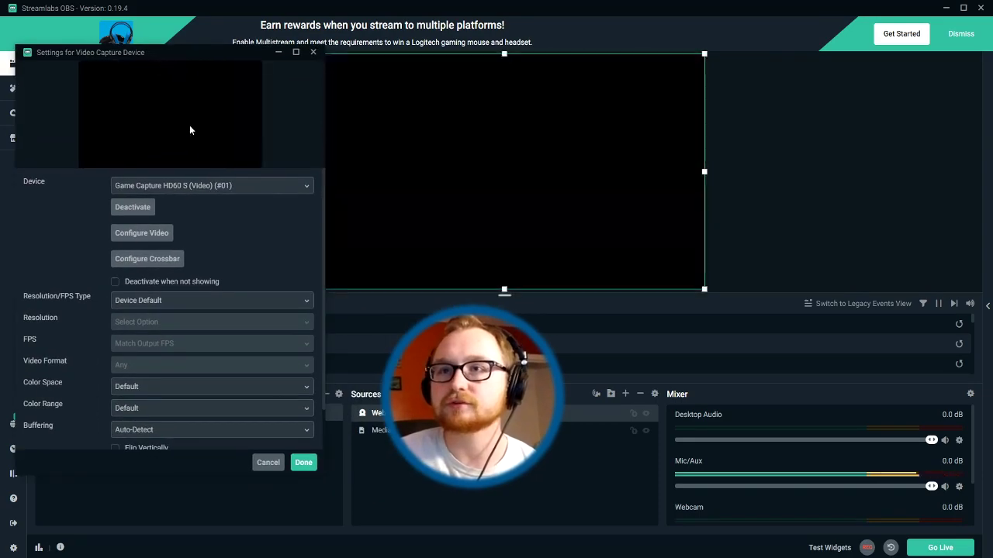
left_click(183, 185)
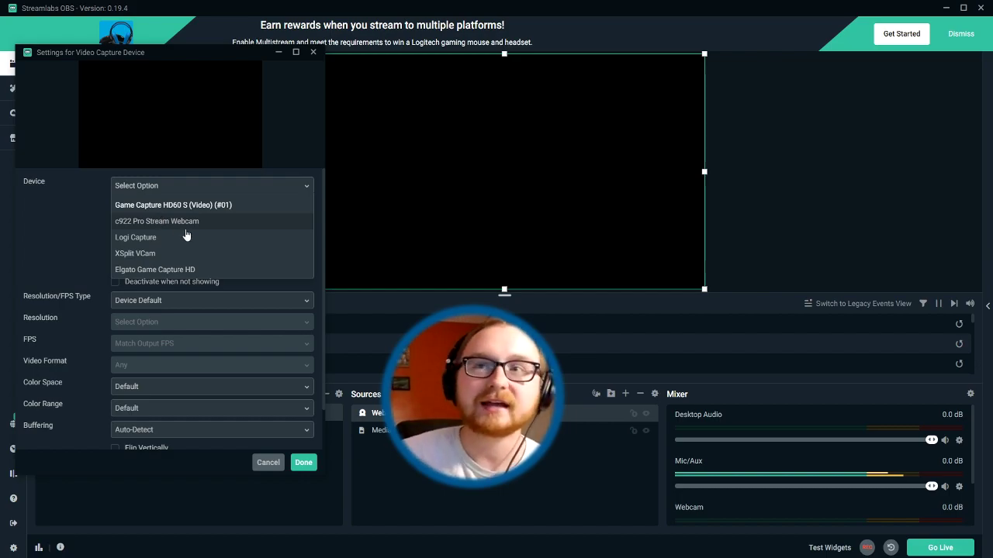
left_click(185, 229)
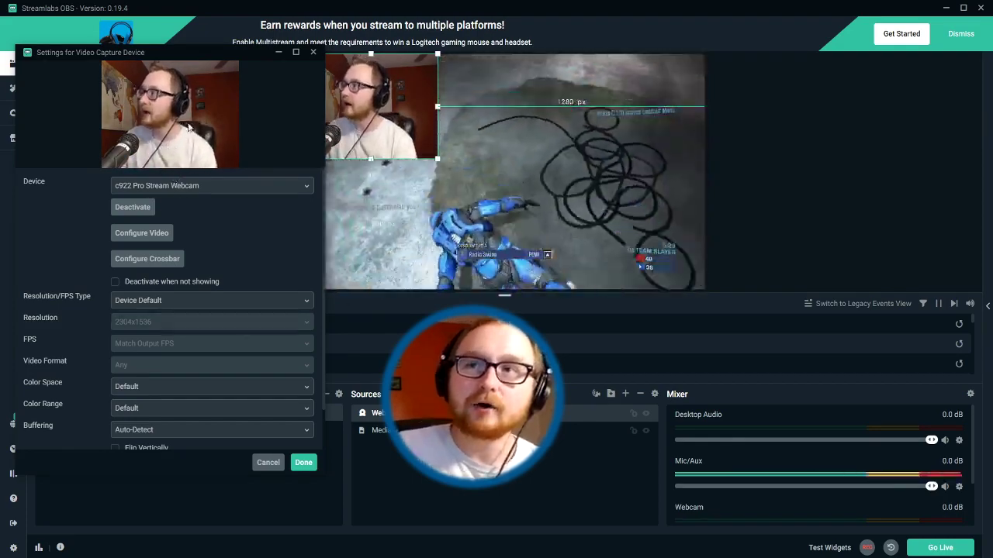
left_click_drag(148, 53, 135, 52)
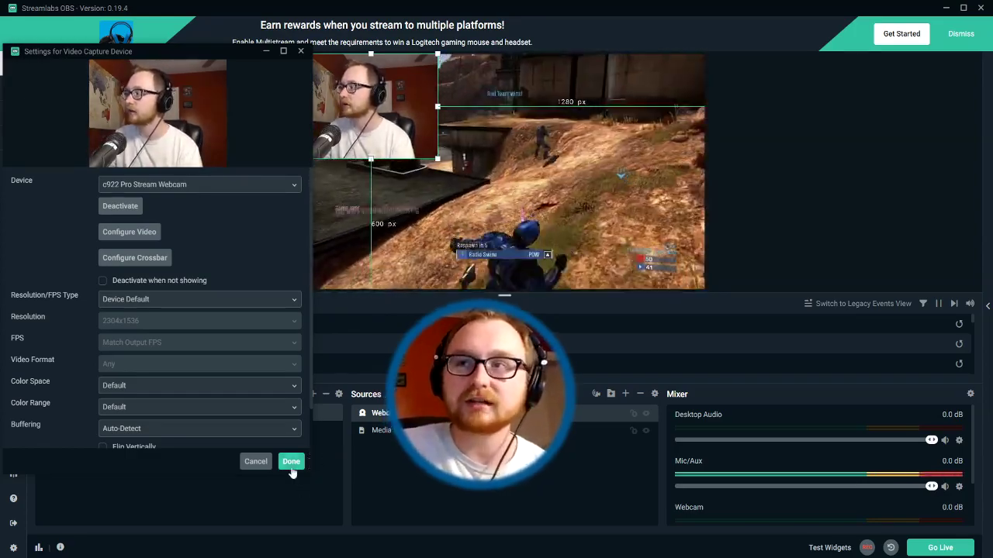
left_click(291, 461)
Drag the webcam feed into the top-right corner of the gameplay.
left_click_drag(404, 89, 638, 100)
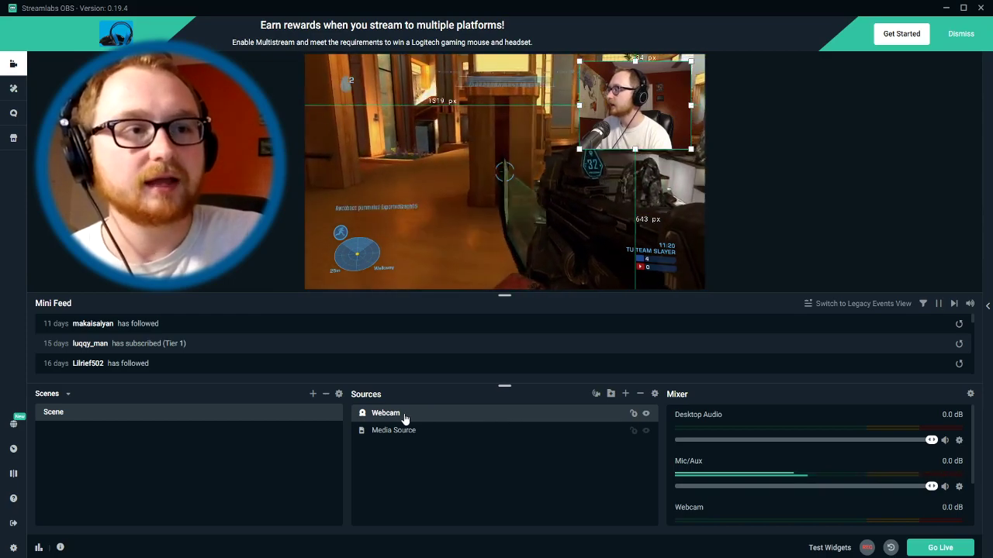
Add an Image Mask/Blend filter to the Webcam source through its Filters window.
right_click(404, 414)
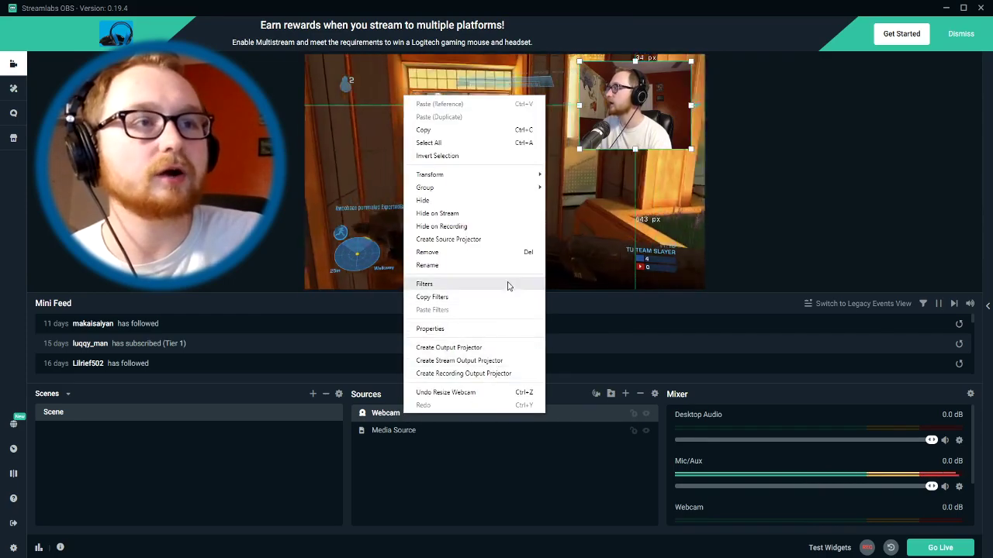
left_click(434, 284)
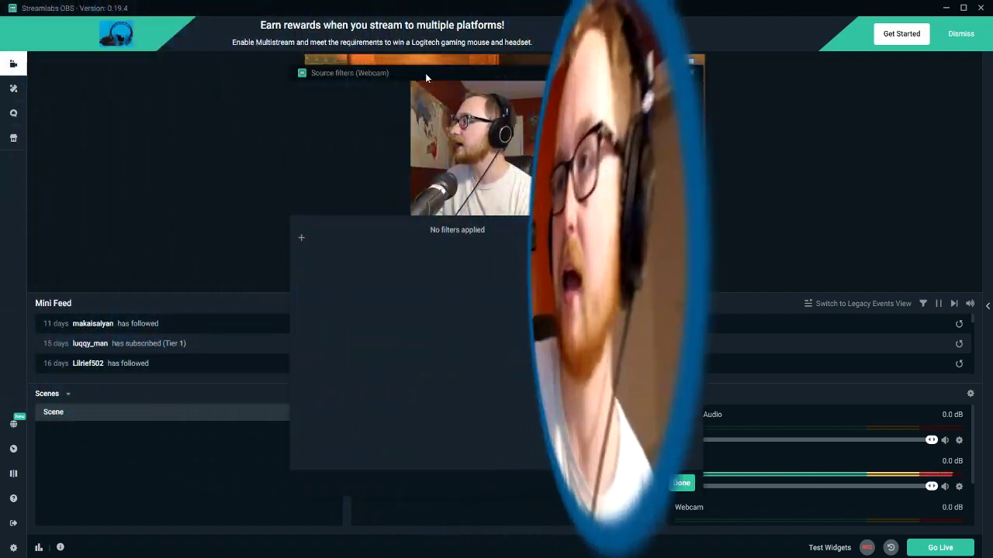
left_click_drag(425, 72, 187, 61)
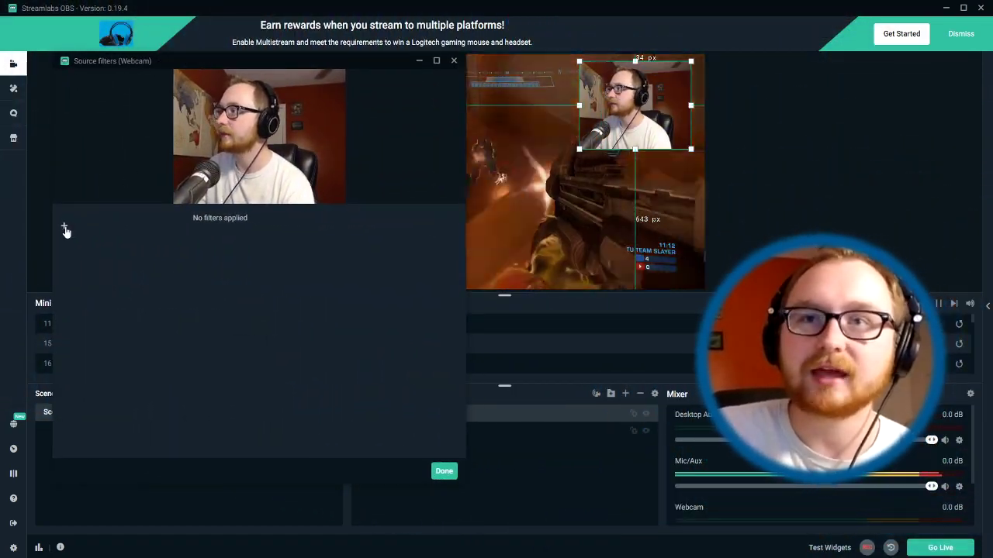
left_click(64, 225)
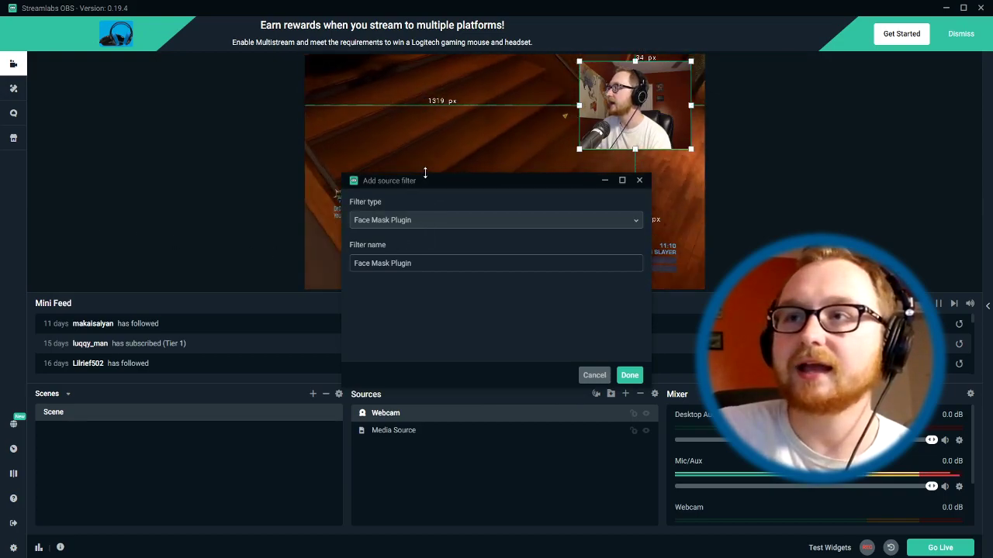
left_click_drag(429, 184, 130, 153)
left_click(111, 190)
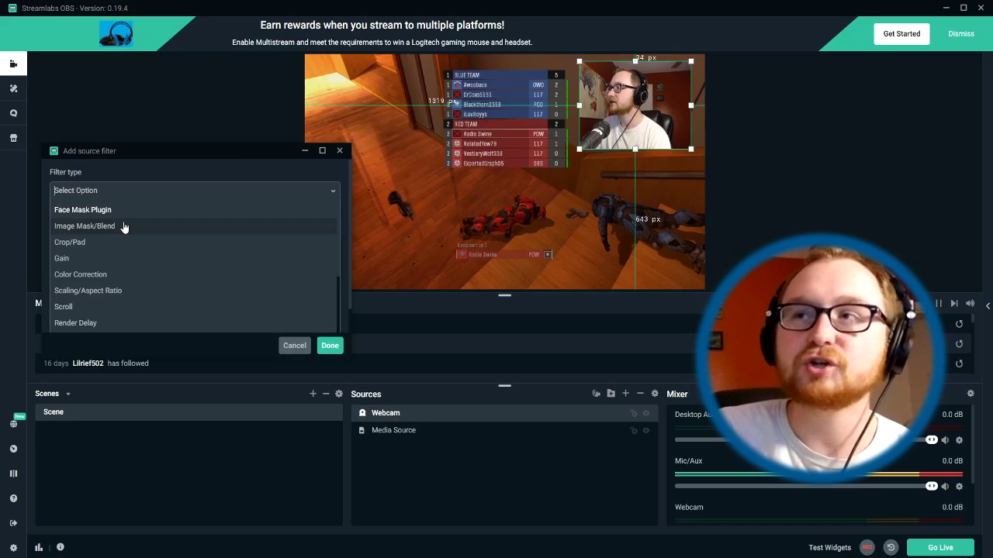
left_click(124, 226)
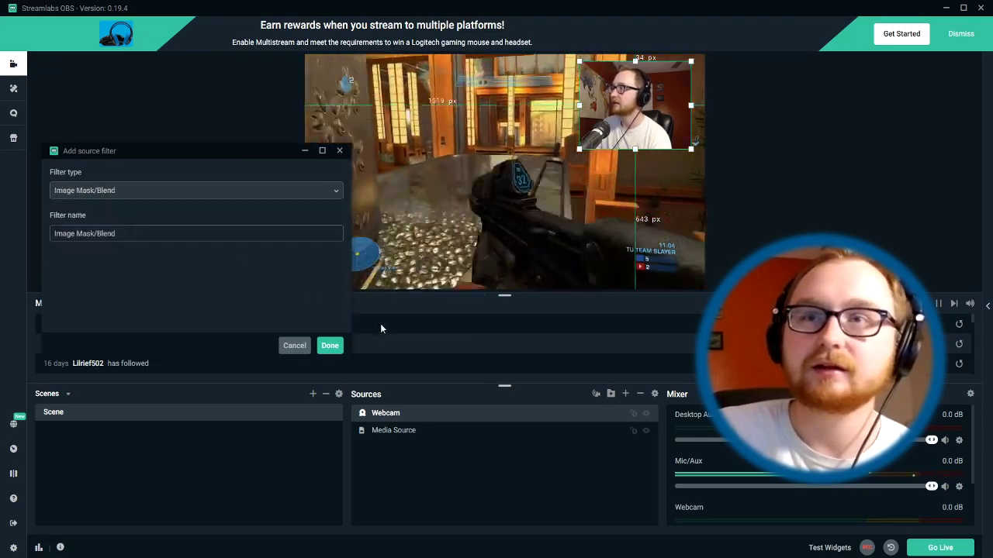
left_click(330, 345)
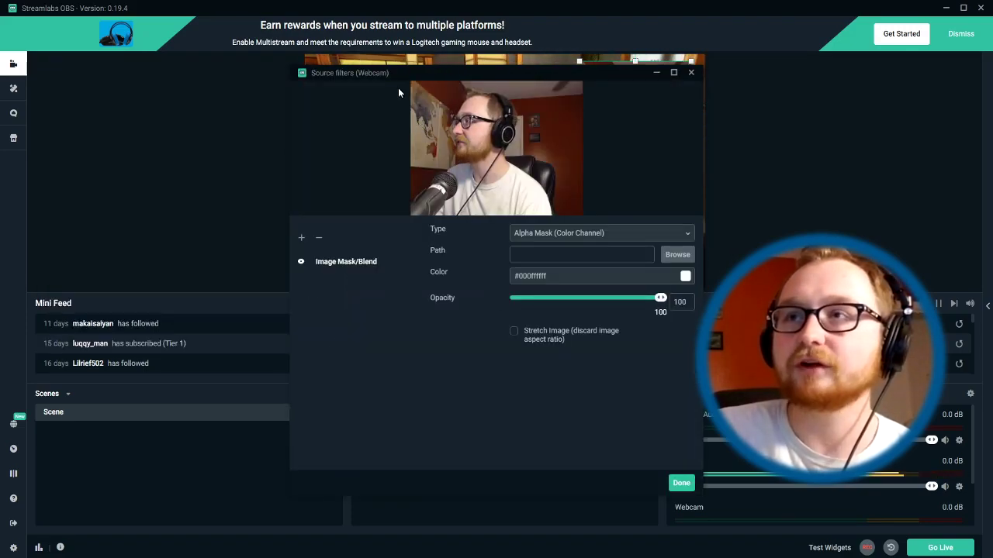
Mask the webcam with circle mask.png at 100 opacity and turn on Stretch Image.
left_click_drag(392, 75, 109, 67)
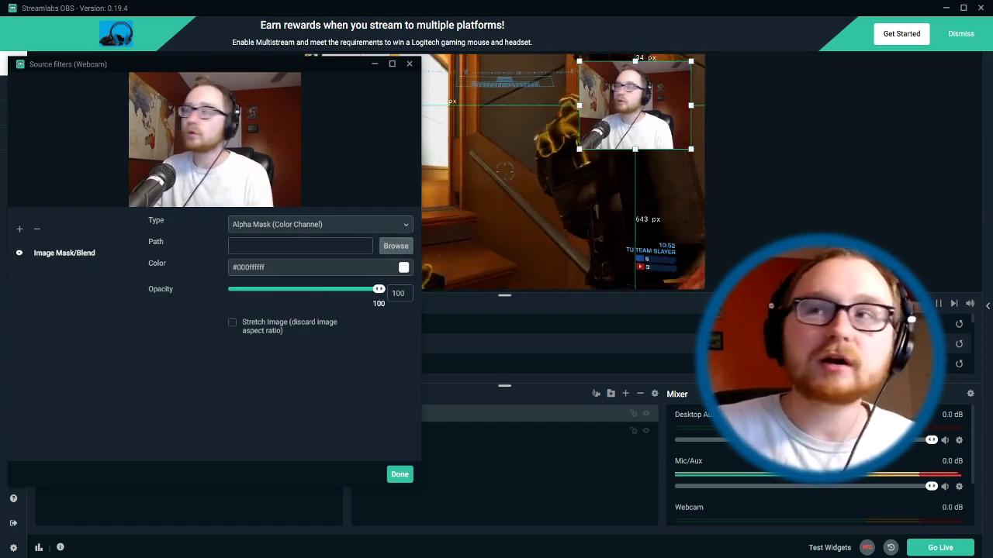
key("Return")
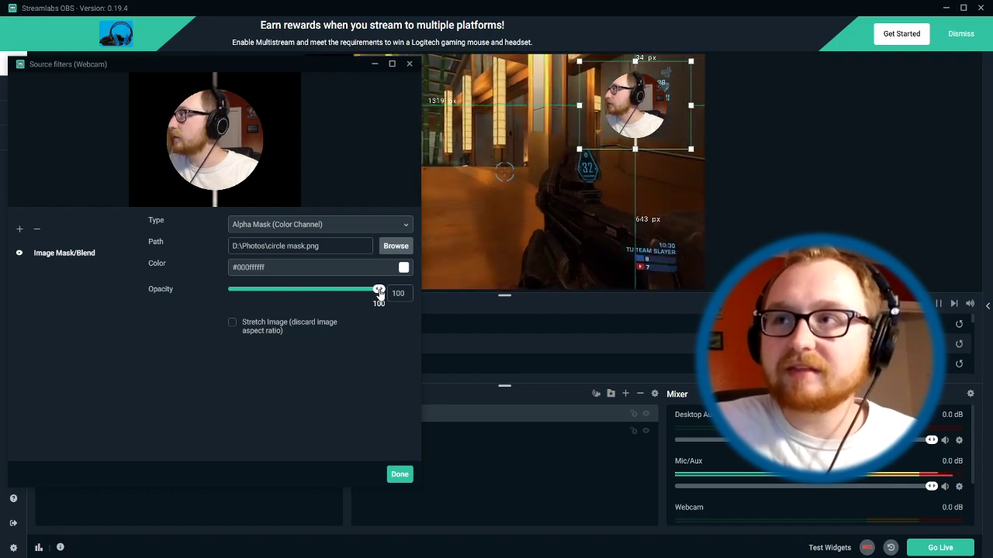
left_click_drag(379, 293, 426, 297)
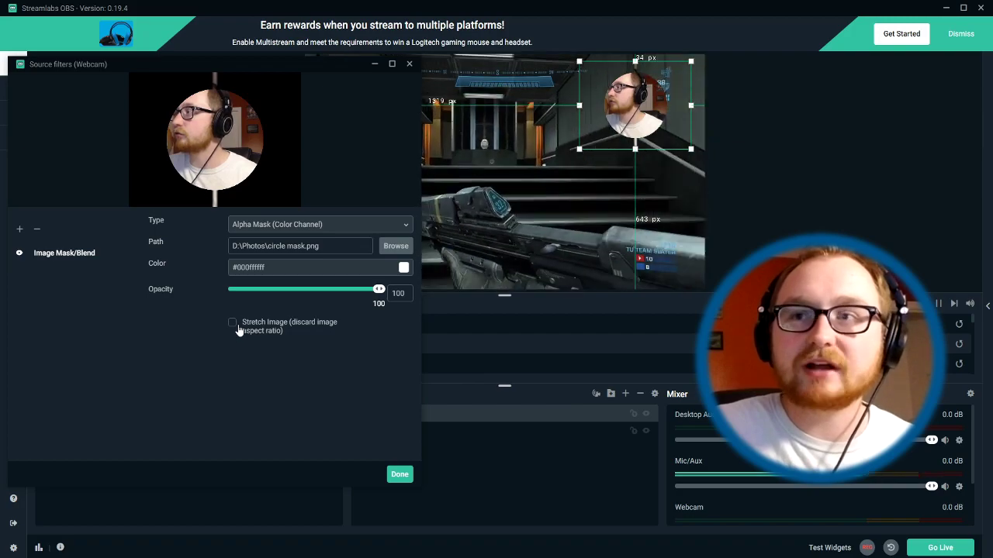
left_click(236, 324)
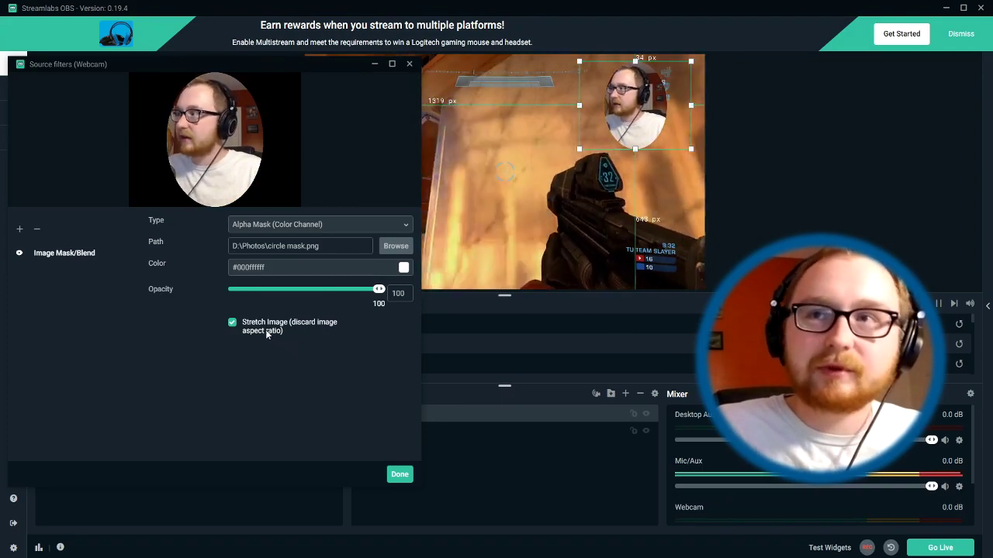
Turn Stretch Image off for a true circle, close Filters, and reopen the Webcam properties.
left_click(256, 329)
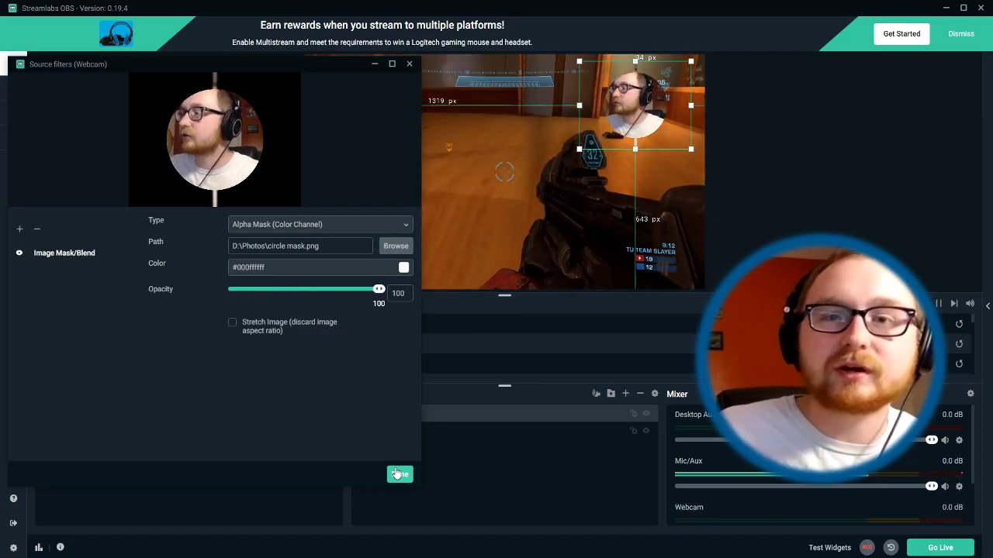
left_click(399, 474)
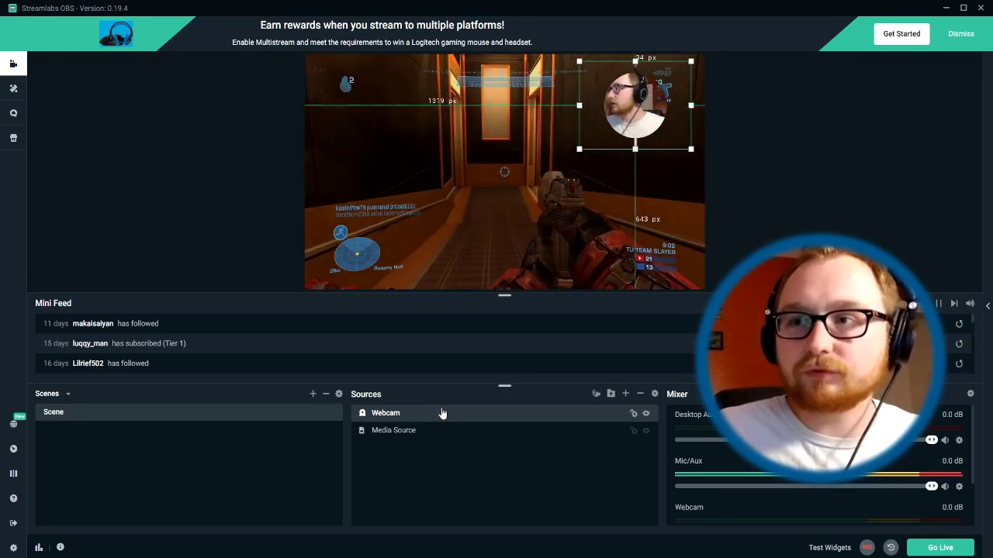
double_click(427, 416)
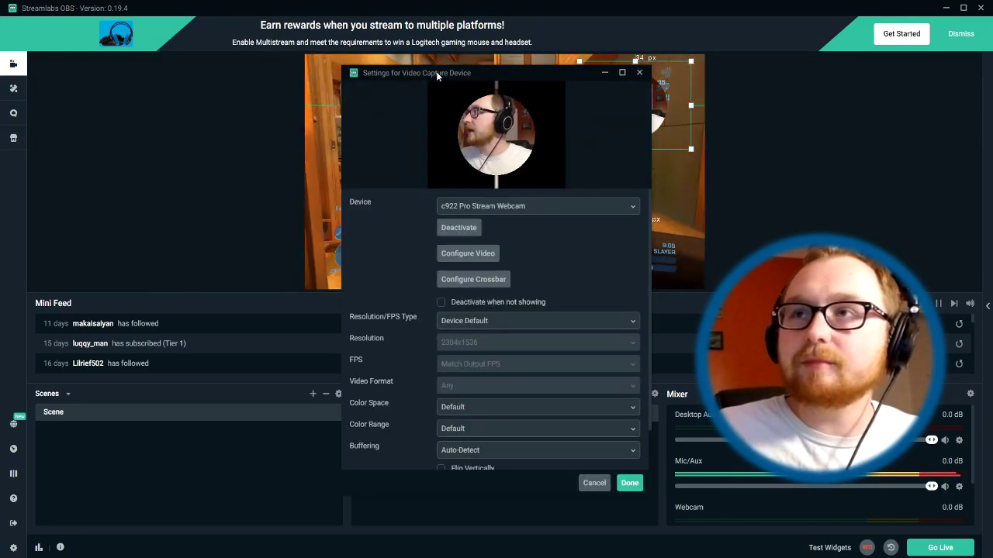
Set the Webcam to a custom 1280x720 capture resolution and apply it.
left_click_drag(436, 71, 165, 74)
left_click(183, 319)
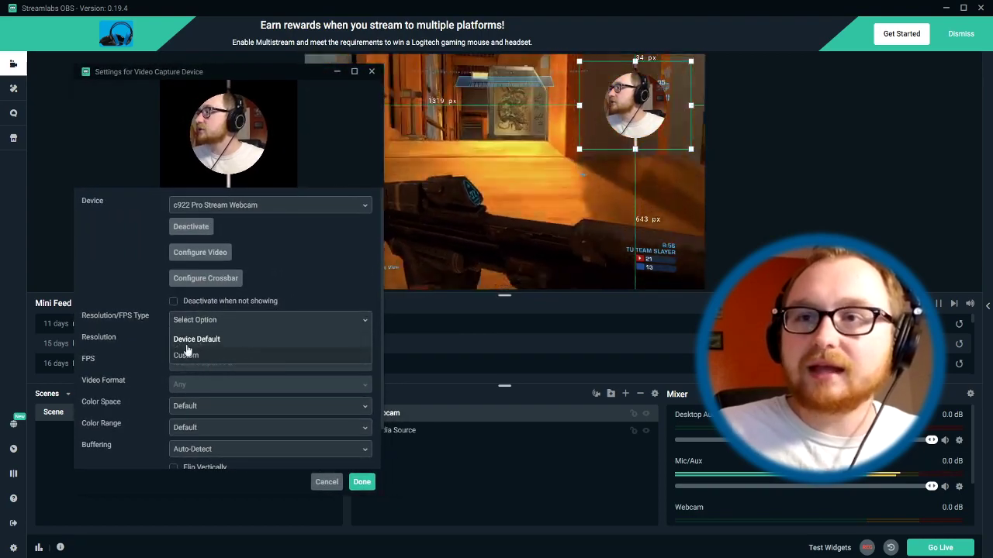
left_click(201, 355)
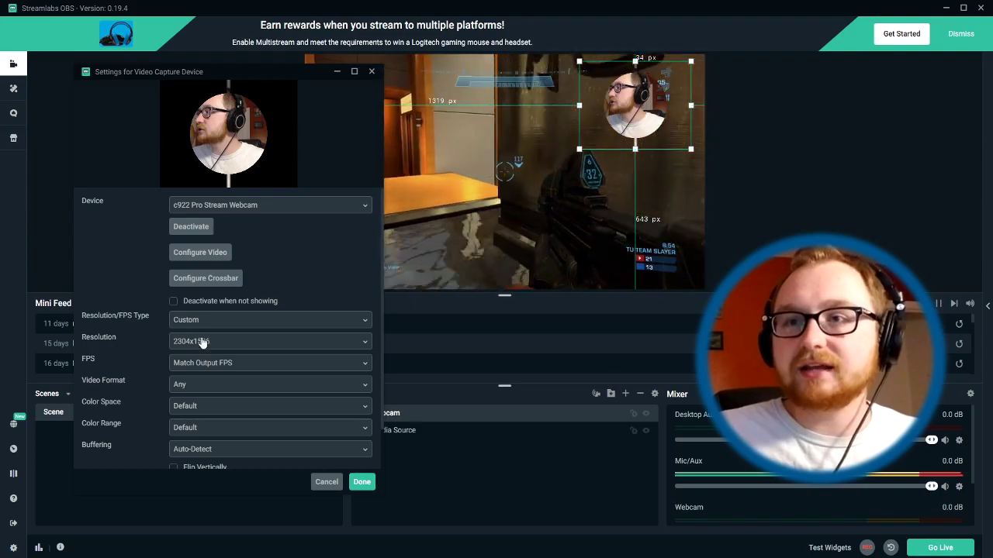
left_click(200, 342)
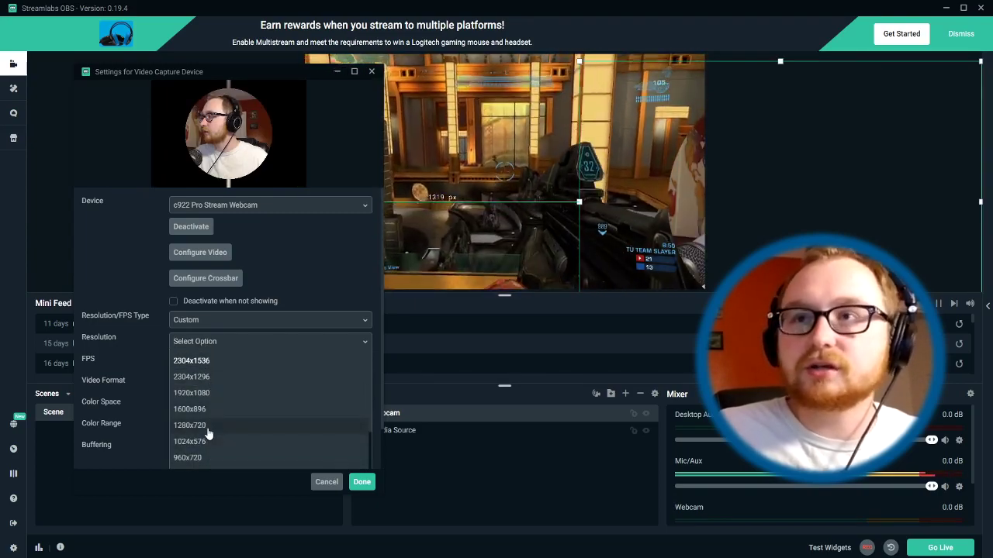
left_click(279, 425)
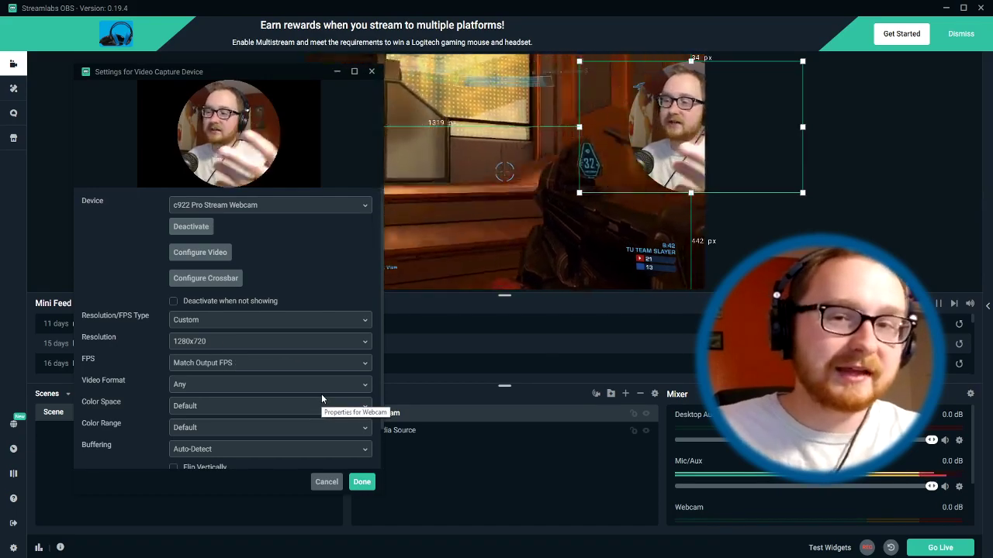
left_click(361, 482)
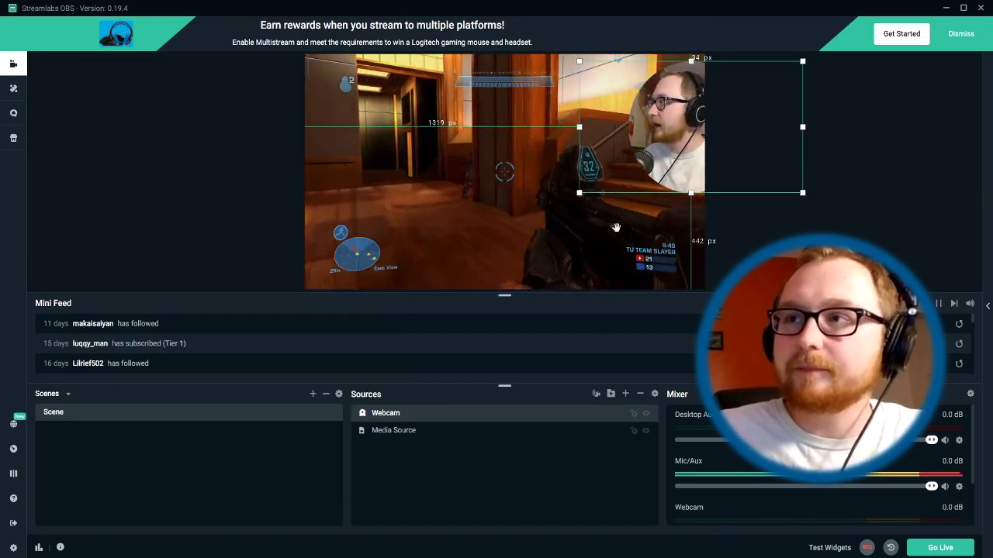
Shrink the circular webcam and place it in the gameplay's top-right corner.
left_click_drag(571, 193, 627, 165)
left_click_drag(696, 111, 591, 118)
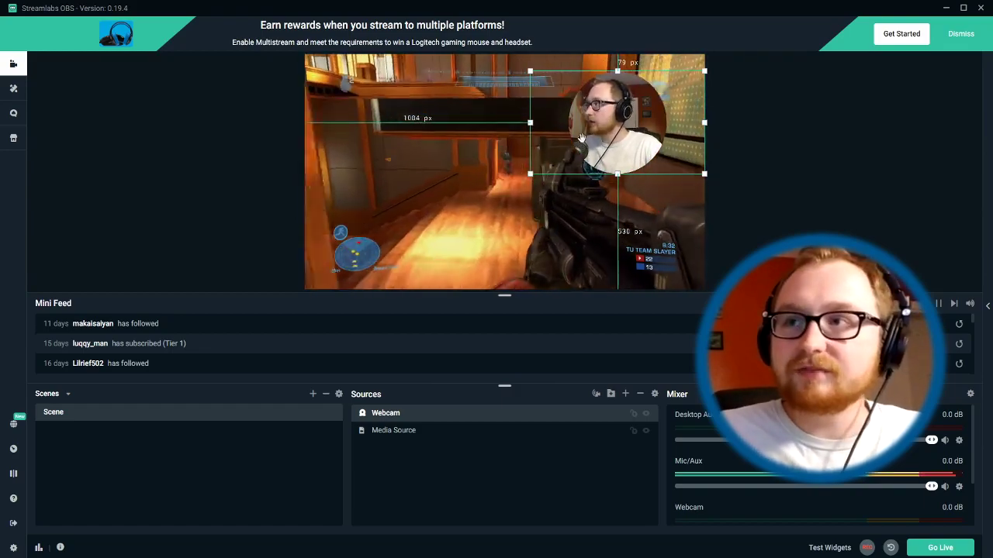
left_click_drag(537, 172, 575, 143)
left_click_drag(634, 126, 643, 122)
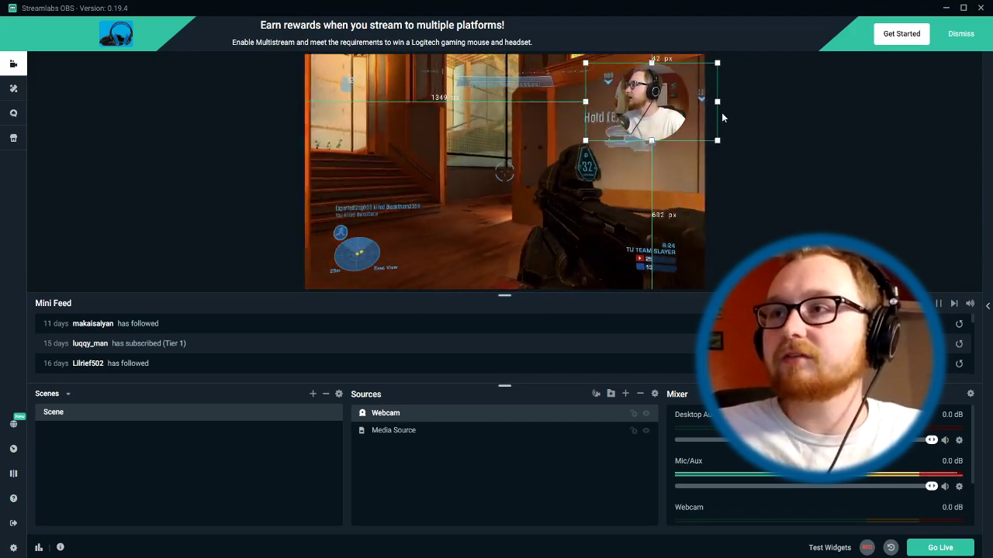
left_click(766, 116)
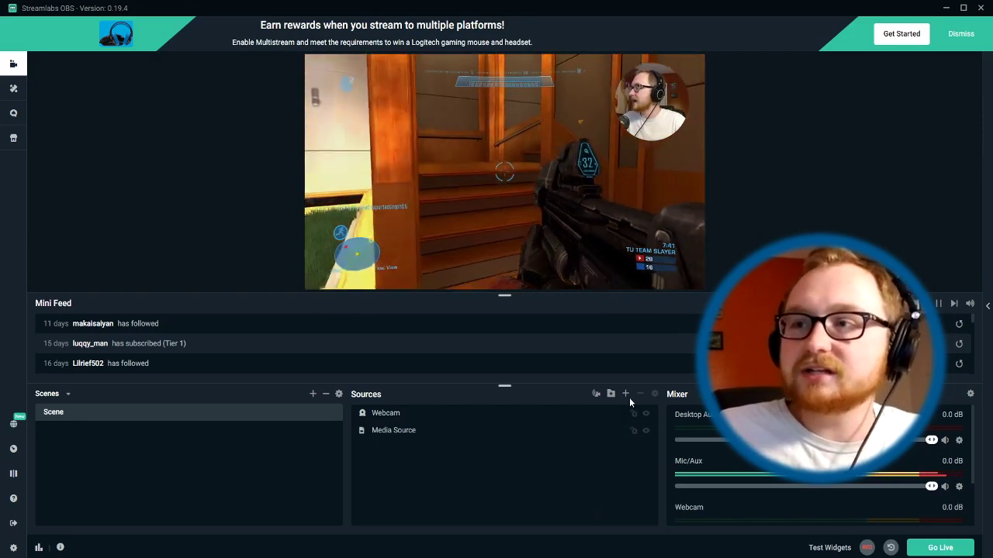
Add an Image source with its default name, showing circle mask.png.
left_click(625, 394)
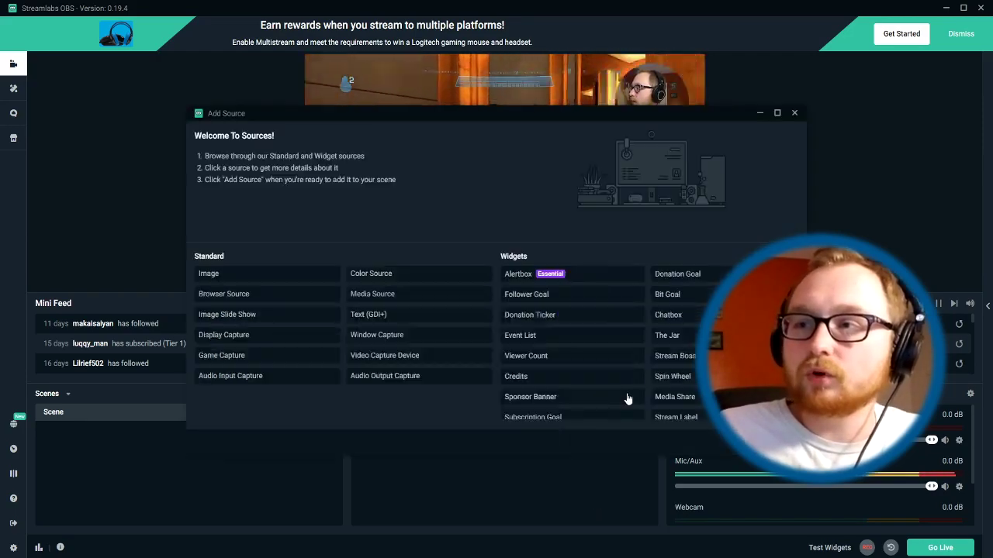
left_click(277, 272)
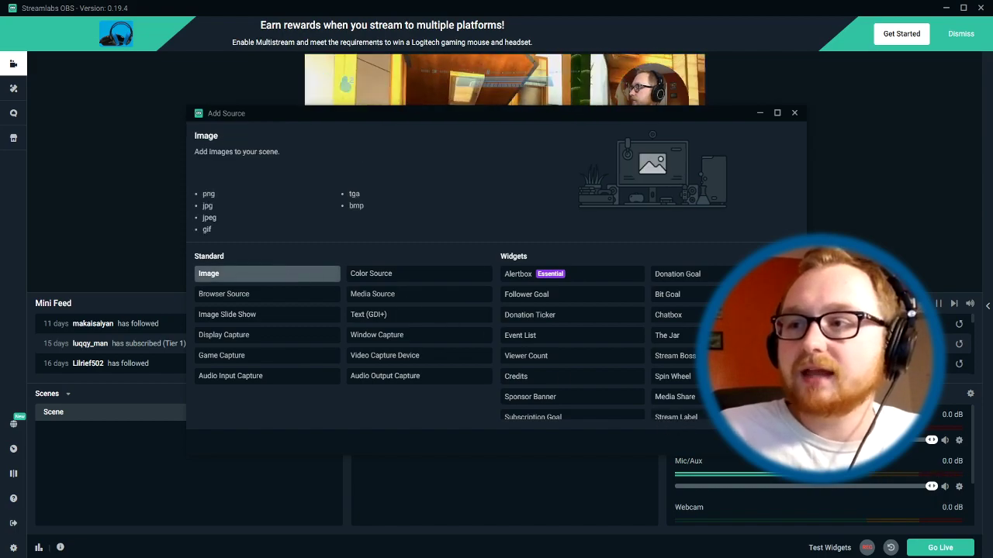
left_click(768, 444)
left_click(618, 353)
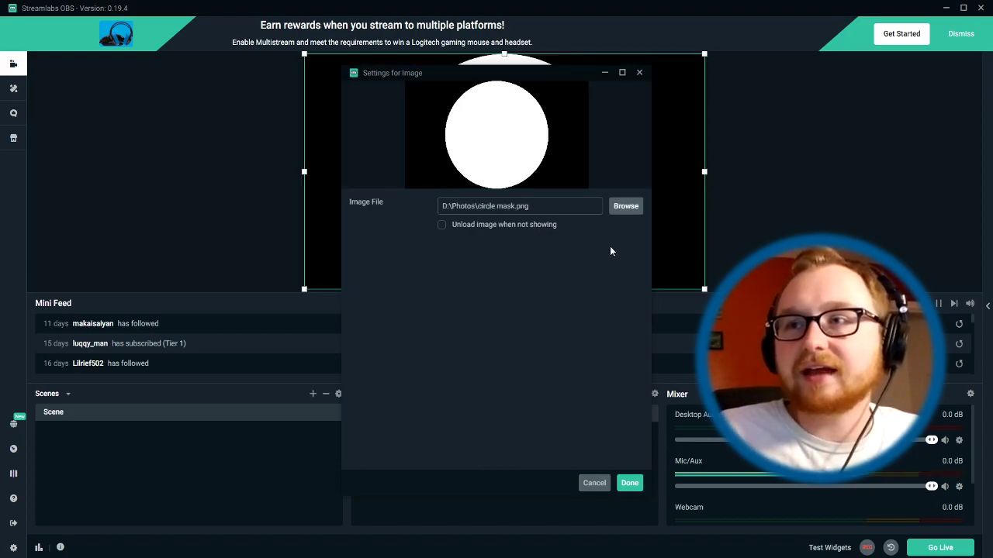
left_click_drag(500, 77, 213, 80)
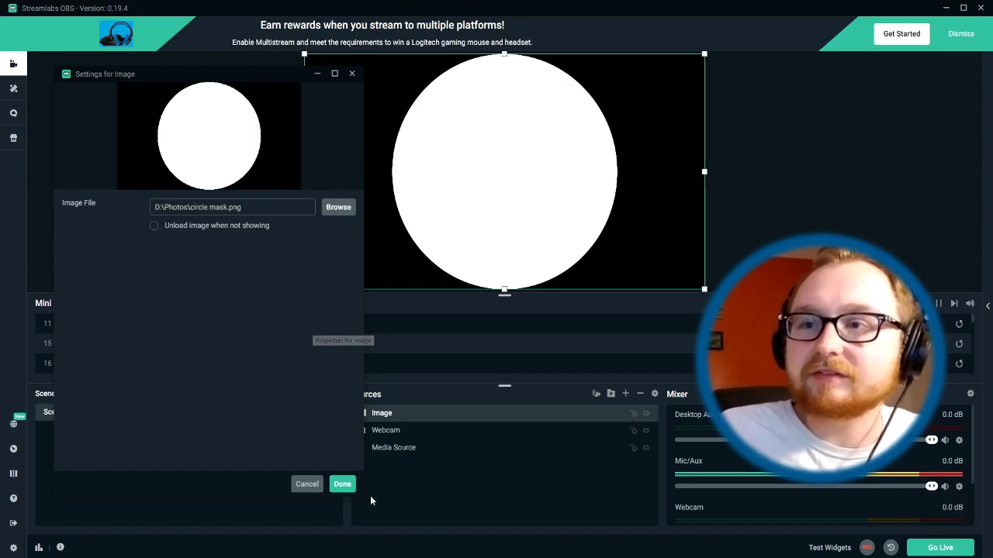
left_click(342, 484)
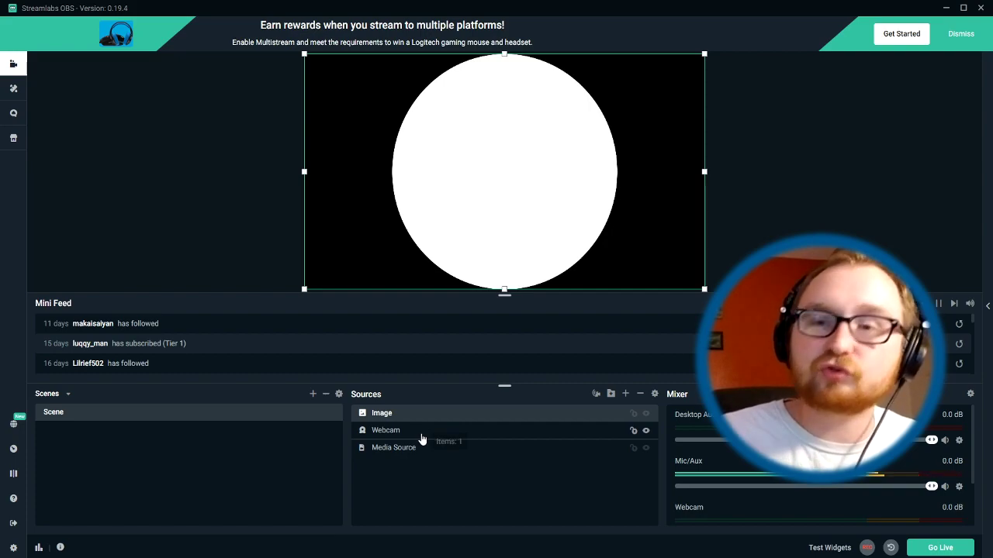
Drag the Image source below Webcam in the Sources list.
left_click_drag(403, 413, 421, 440)
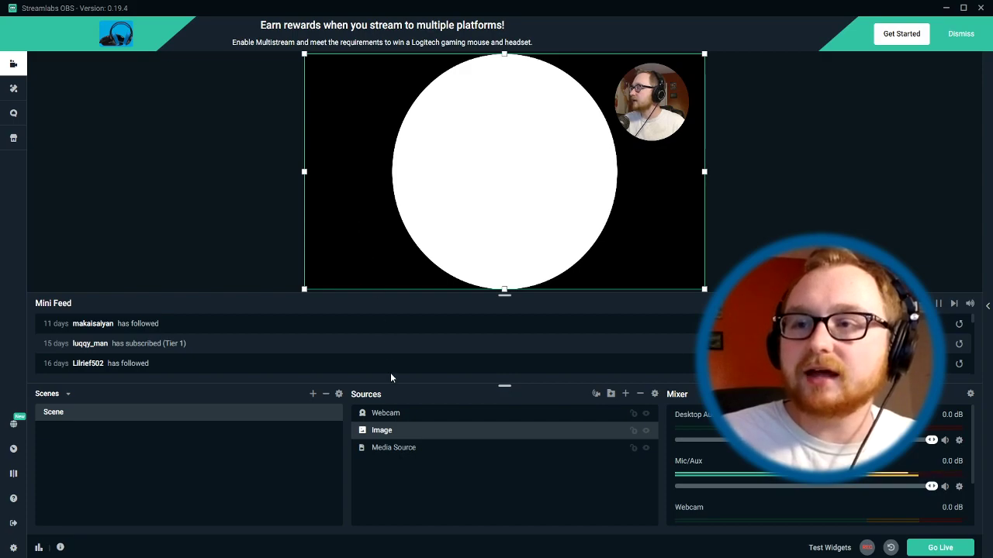
right_click(402, 437)
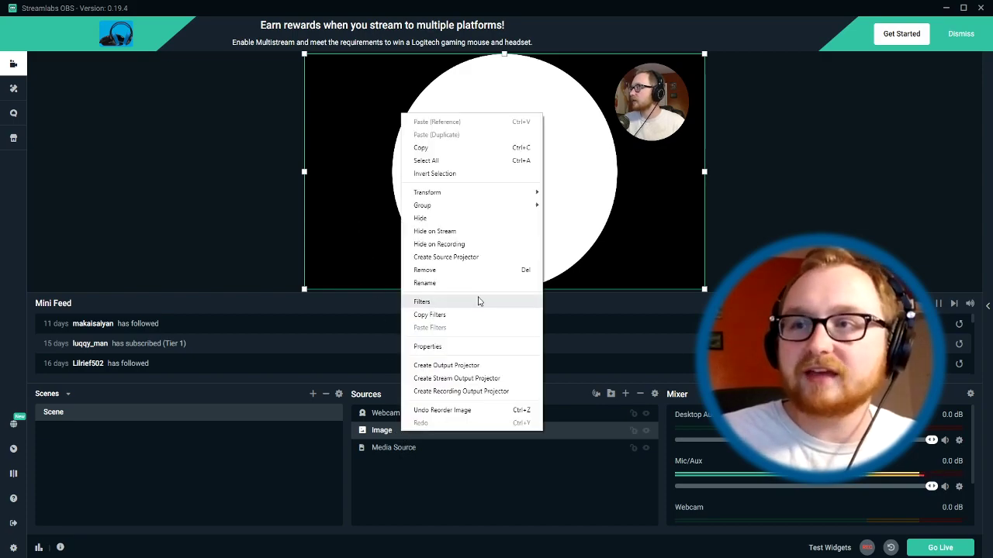
Add a Color Key filter to the circle Image source.
left_click(479, 302)
left_click_drag(443, 86, 164, 67)
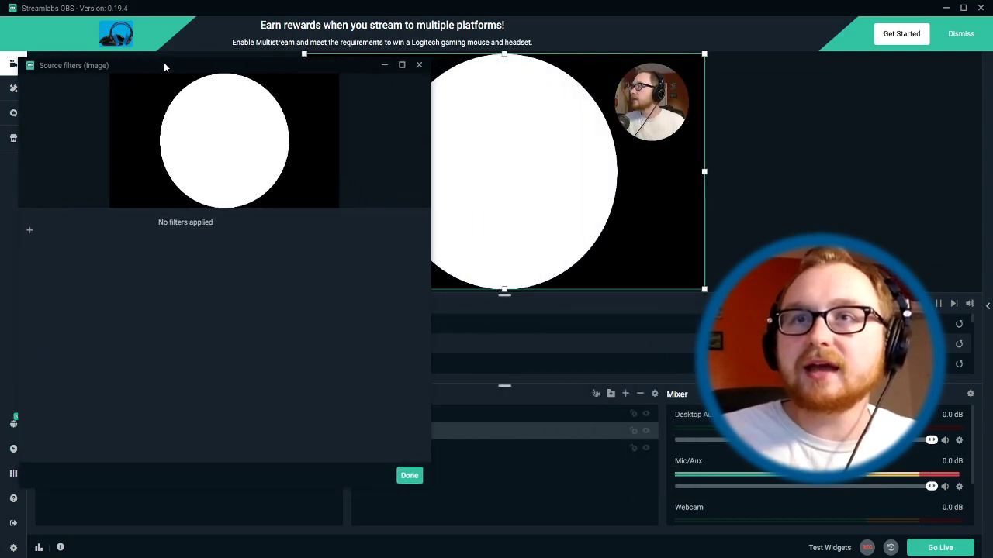
left_click(29, 232)
left_click_drag(378, 181, 53, 157)
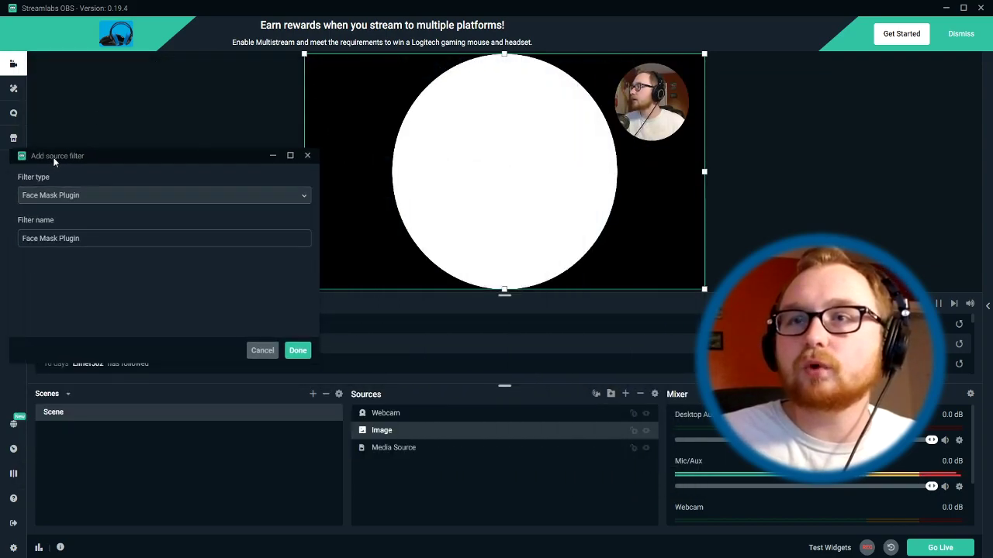
left_click(72, 198)
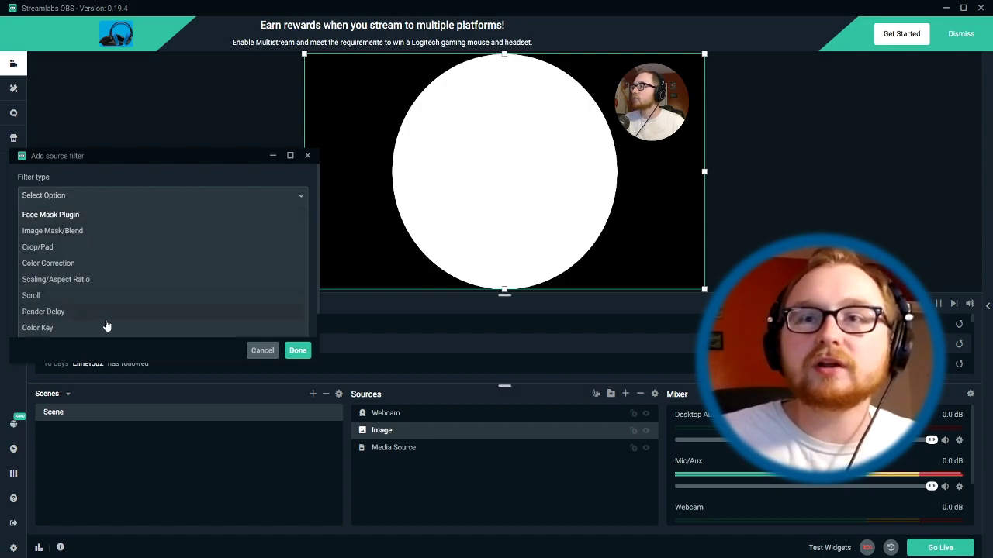
left_click(39, 328)
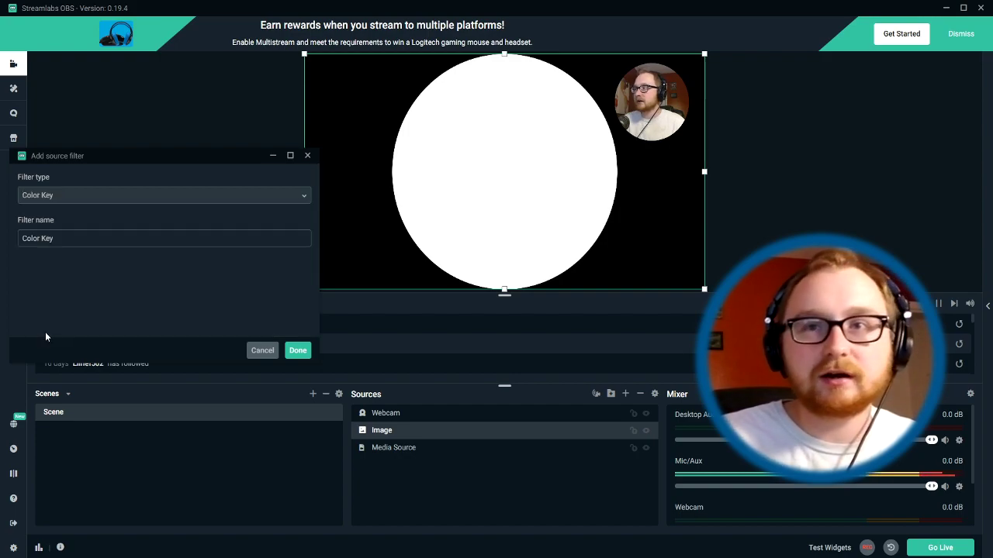
left_click(305, 350)
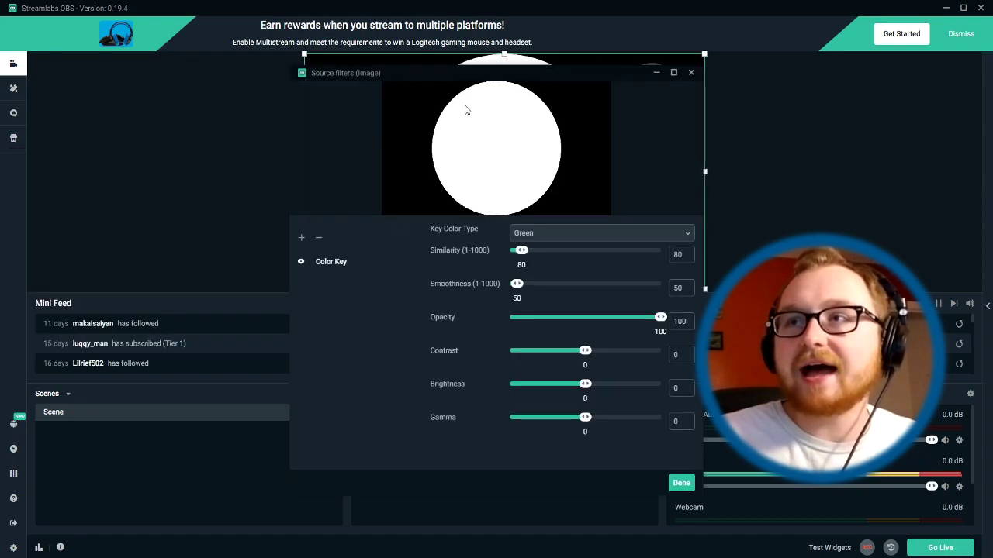
Set the Color Key to a custom black key colour so only the white circle remains.
left_click_drag(467, 81, 175, 97)
left_click(258, 243)
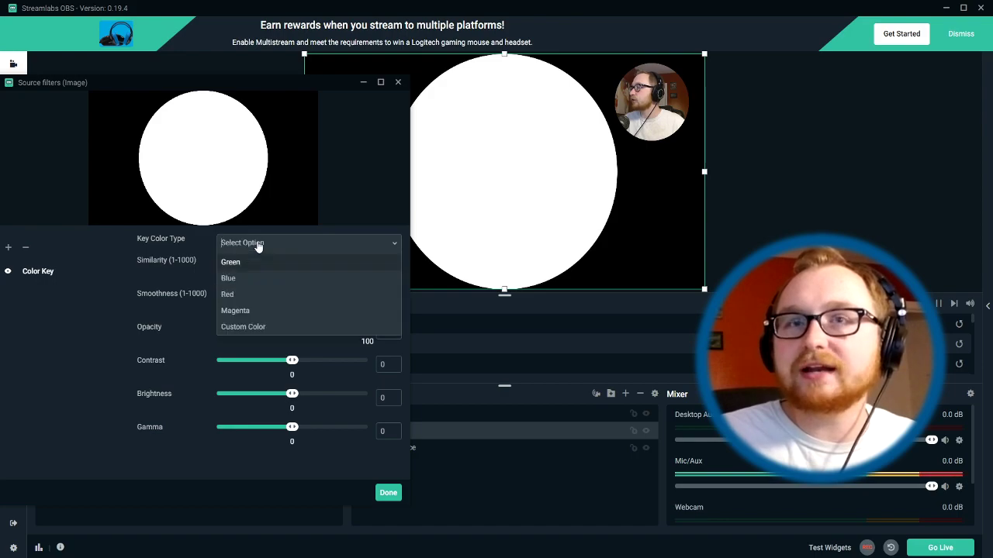
left_click(260, 326)
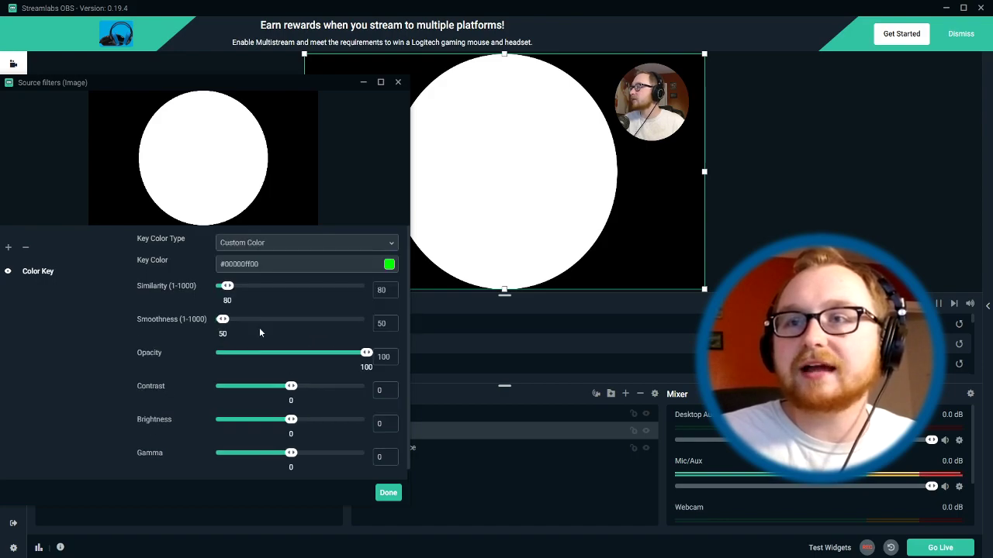
left_click(251, 271)
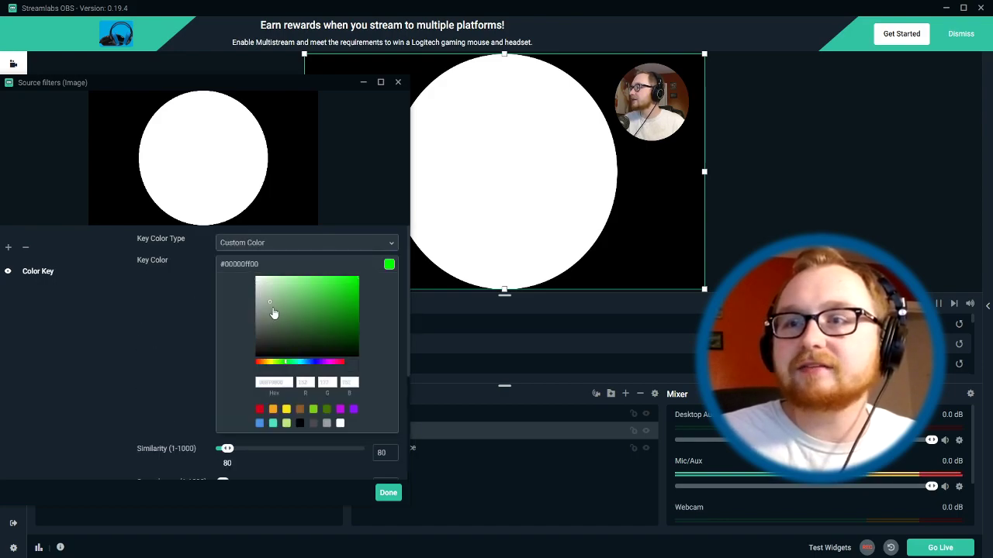
left_click_drag(272, 365, 173, 328)
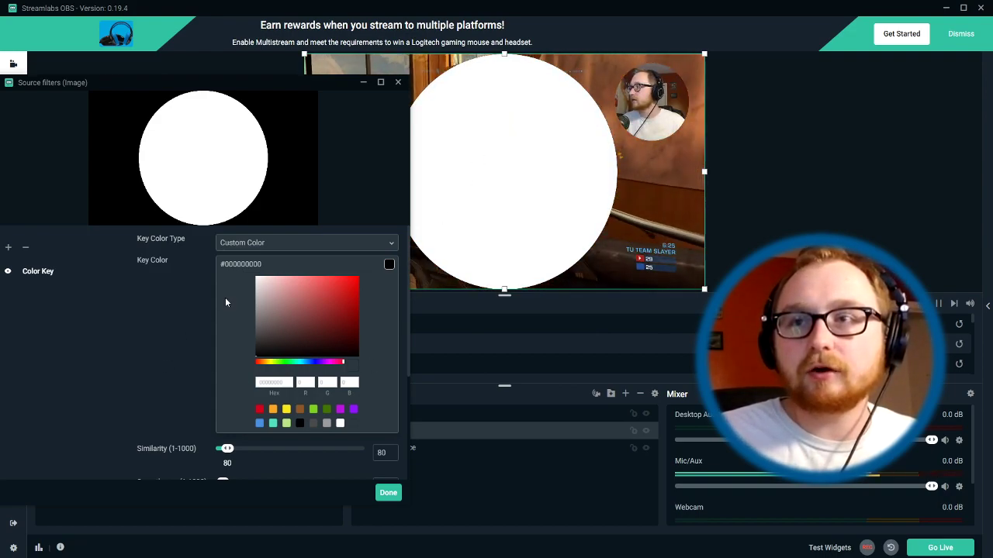
left_click(284, 266)
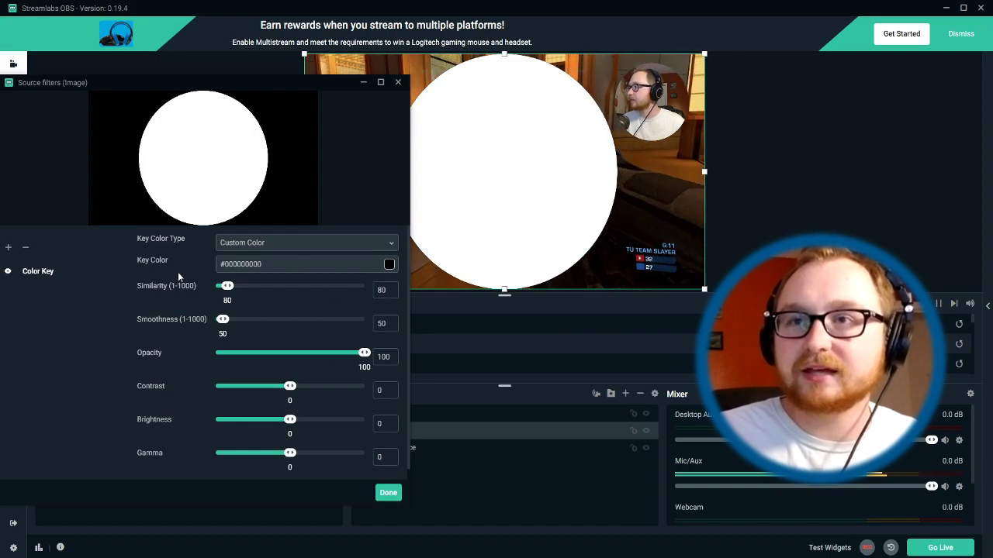
left_click(388, 493)
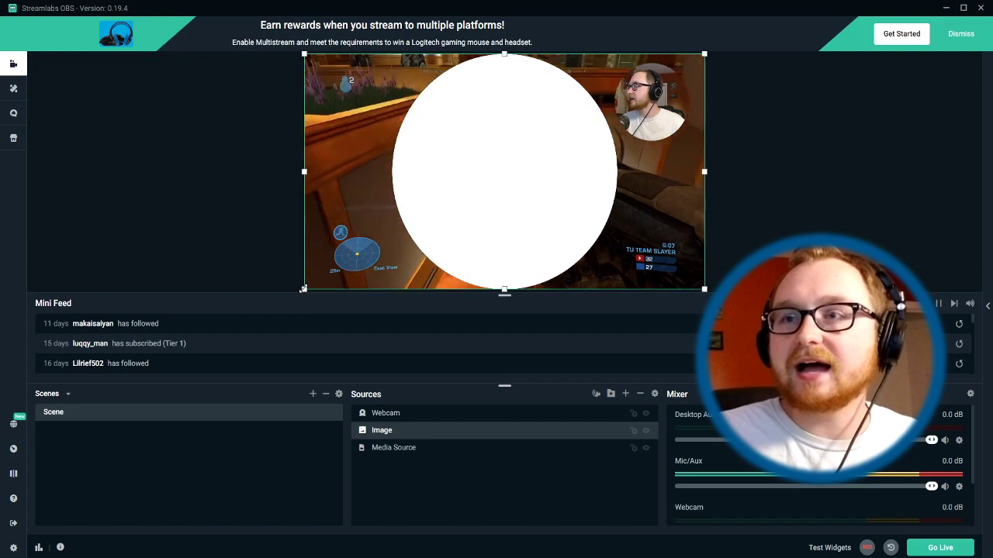
left_click_drag(303, 289, 447, 225)
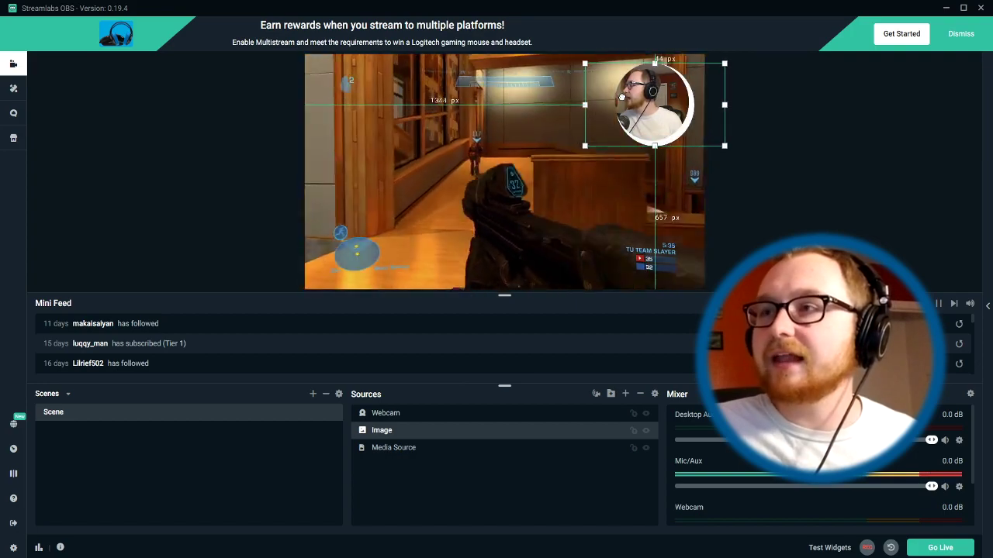
left_click(826, 171)
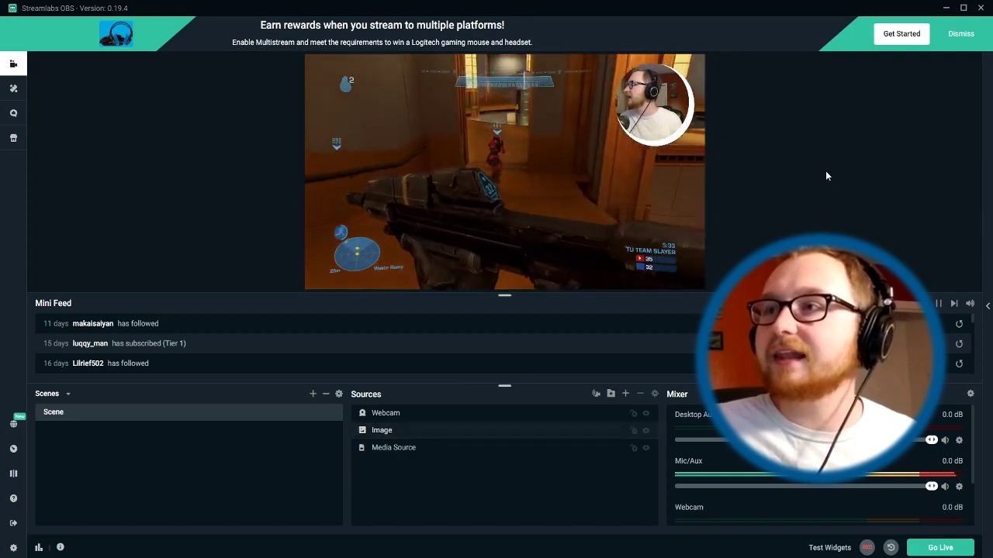
left_click(687, 127)
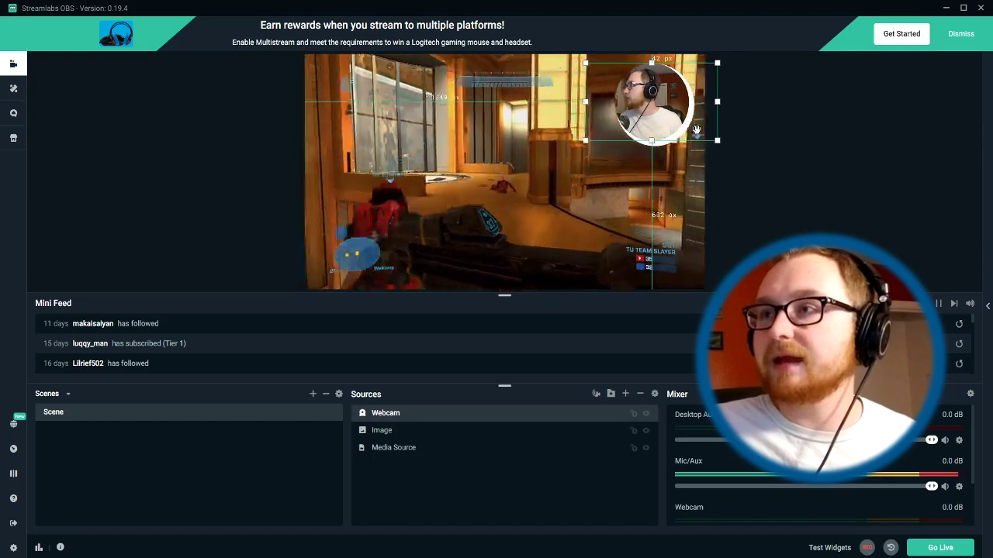
left_click(696, 130)
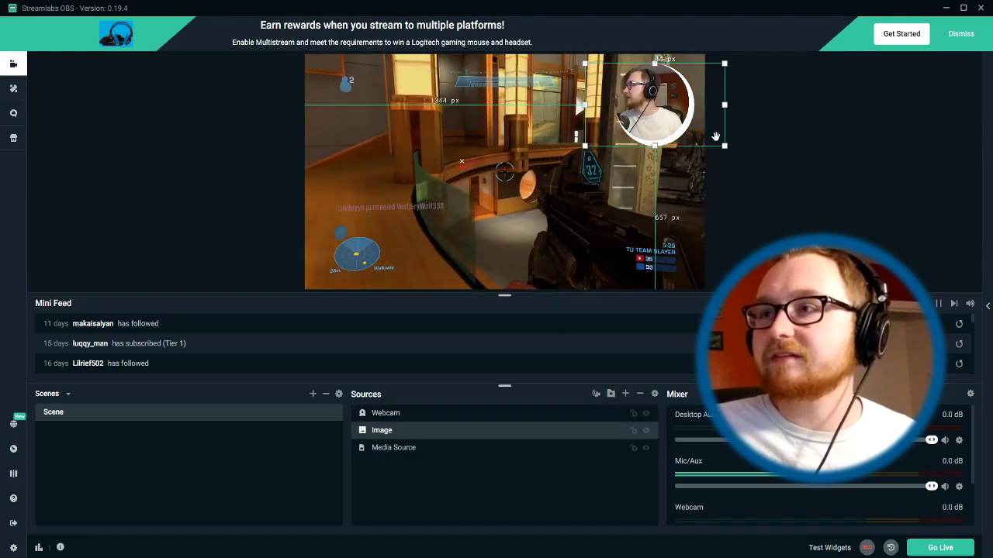
left_click_drag(668, 150, 713, 135)
left_click(786, 128)
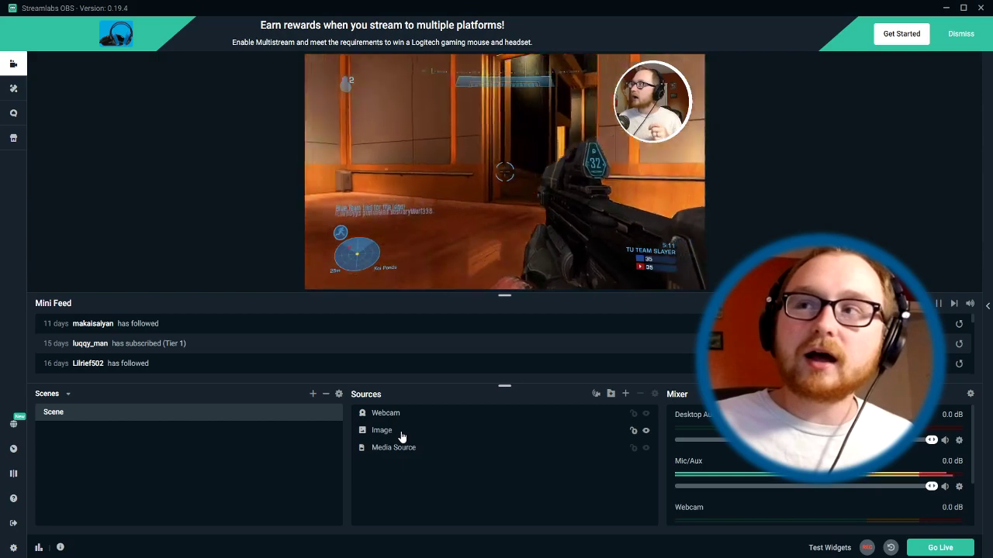
left_click(402, 439)
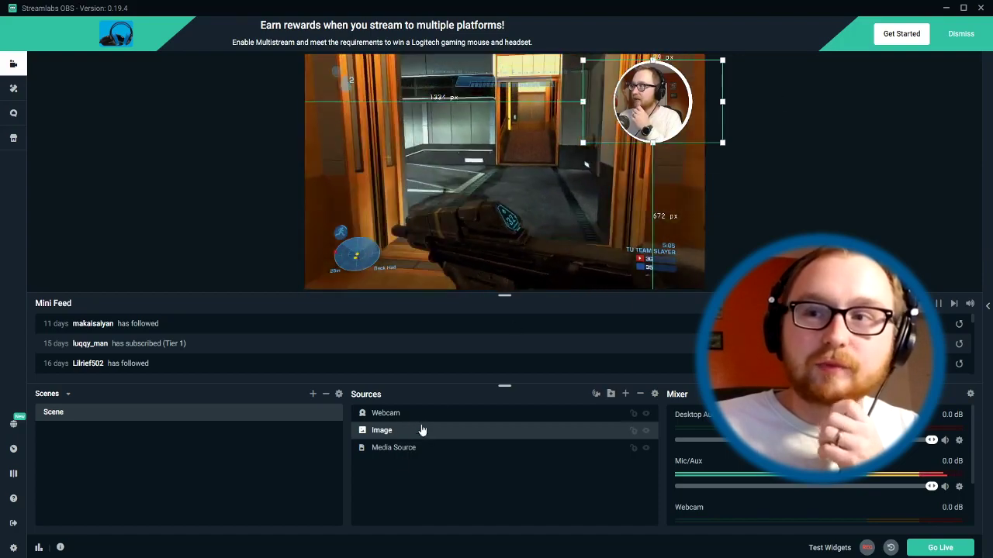
Add a Color Correction filter to the Image source, below its Color Key filter.
right_click(411, 434)
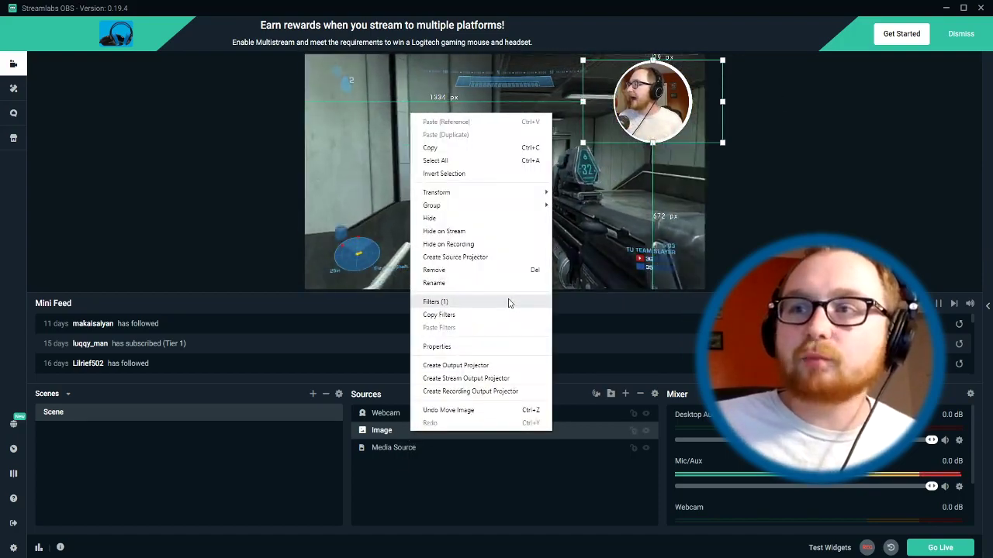
left_click(507, 302)
left_click_drag(430, 70, 174, 86)
left_click(46, 253)
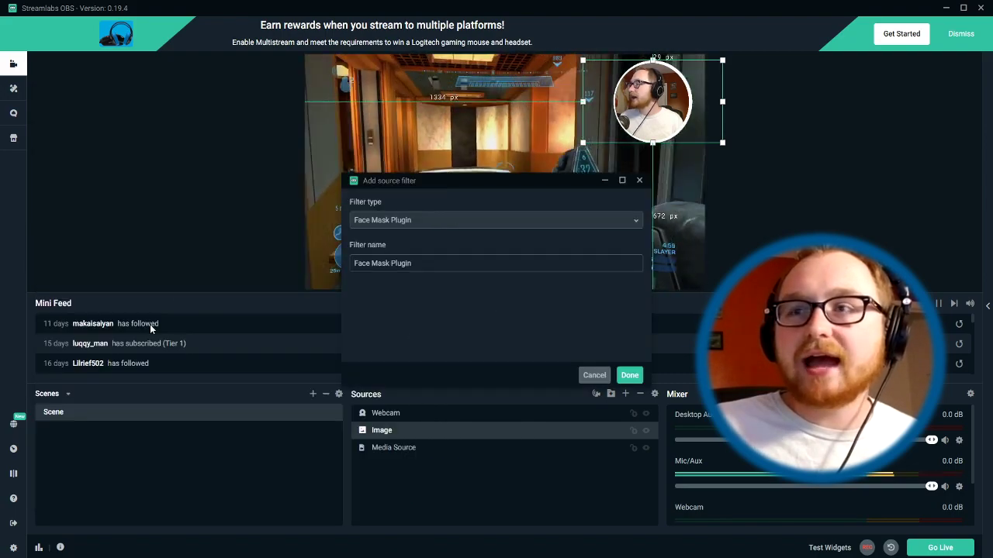
left_click(396, 225)
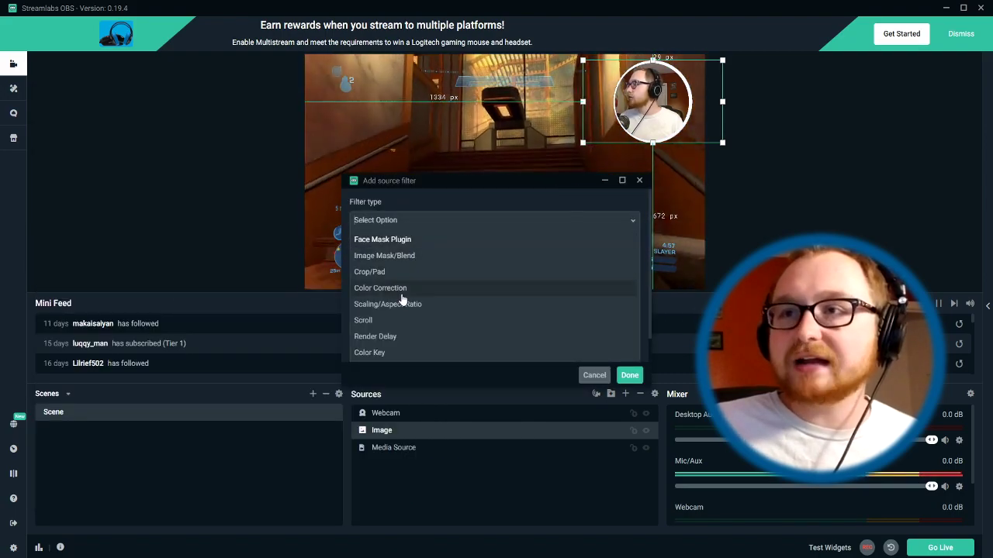
left_click(384, 288)
left_click(630, 375)
left_click_drag(447, 68, 200, 65)
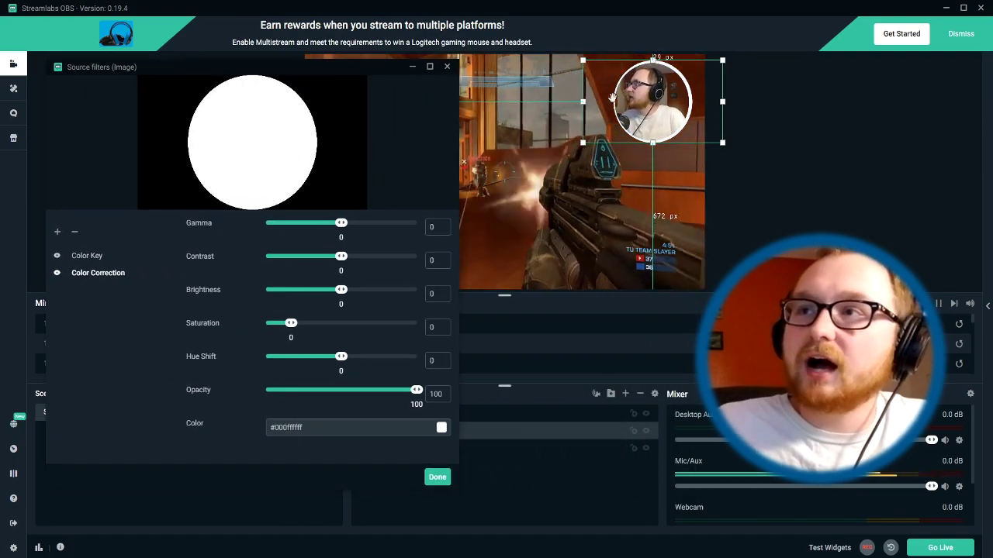
Change the Color Correction tint colour to a strong saturated blue (#0000101d6).
left_click(338, 428)
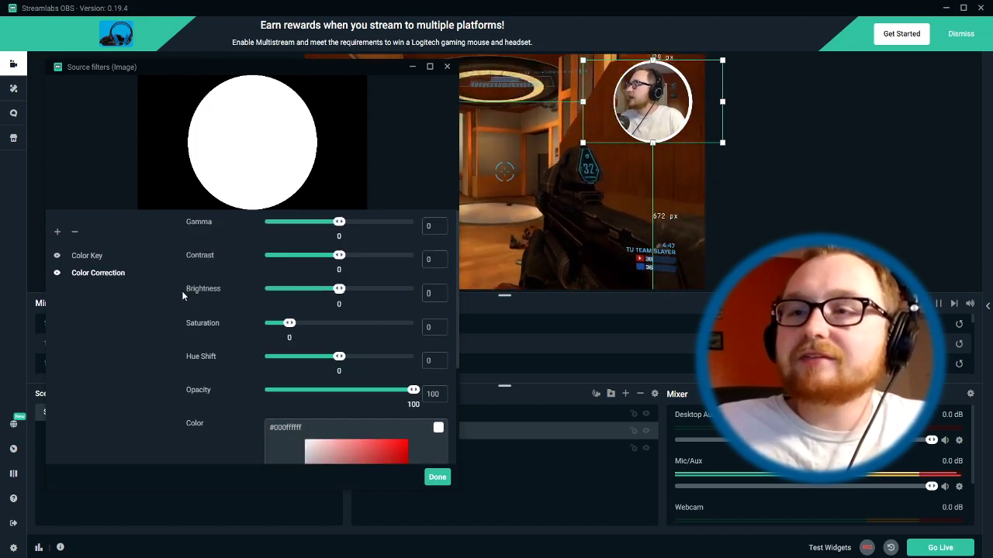
scroll(182, 291, "down", 2)
left_click(335, 315)
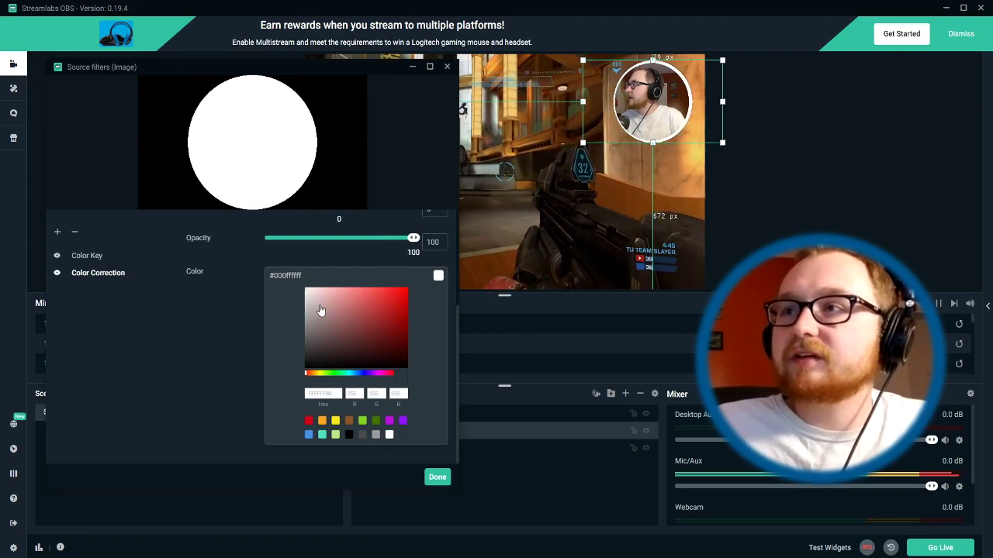
mouse_move(338, 318)
left_mouse_down()
mouse_move(385, 313)
mouse_move(439, 279)
mouse_move(444, 299)
left_mouse_up()
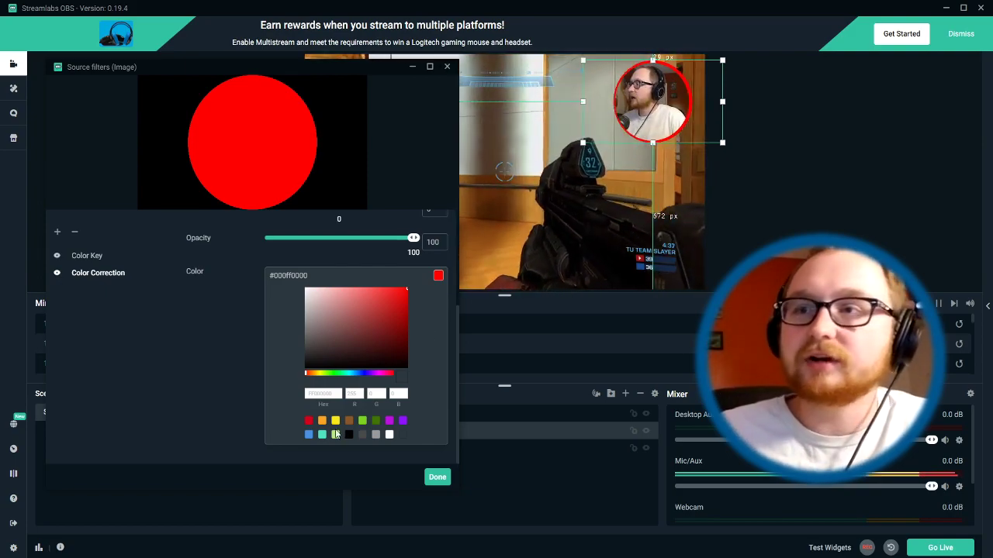
left_click(365, 347)
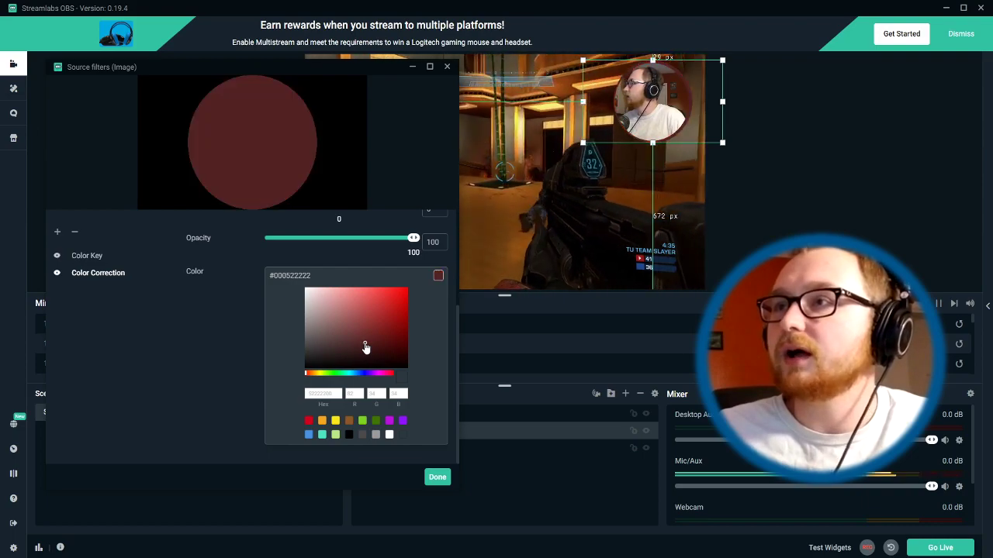
left_click(400, 333)
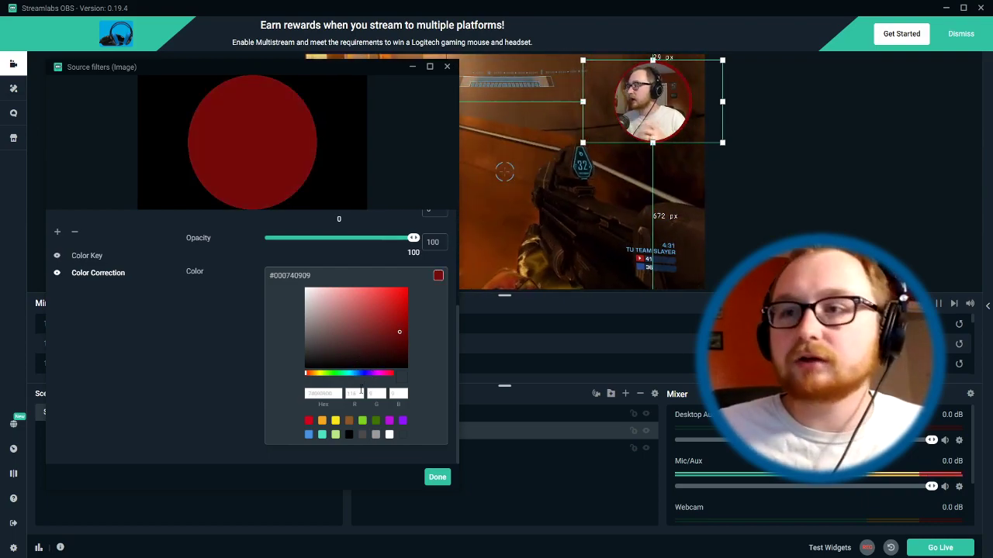
left_click(365, 374)
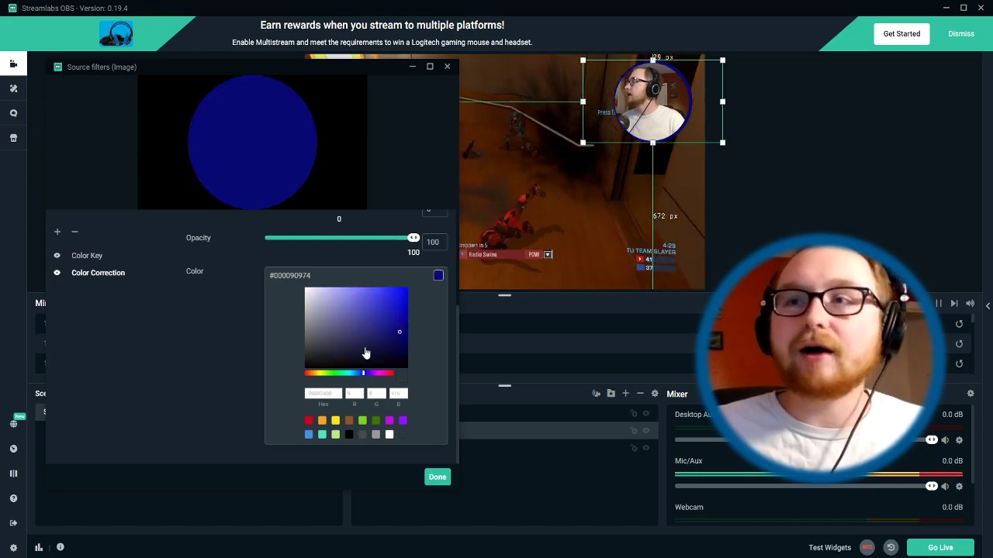
left_click(372, 323)
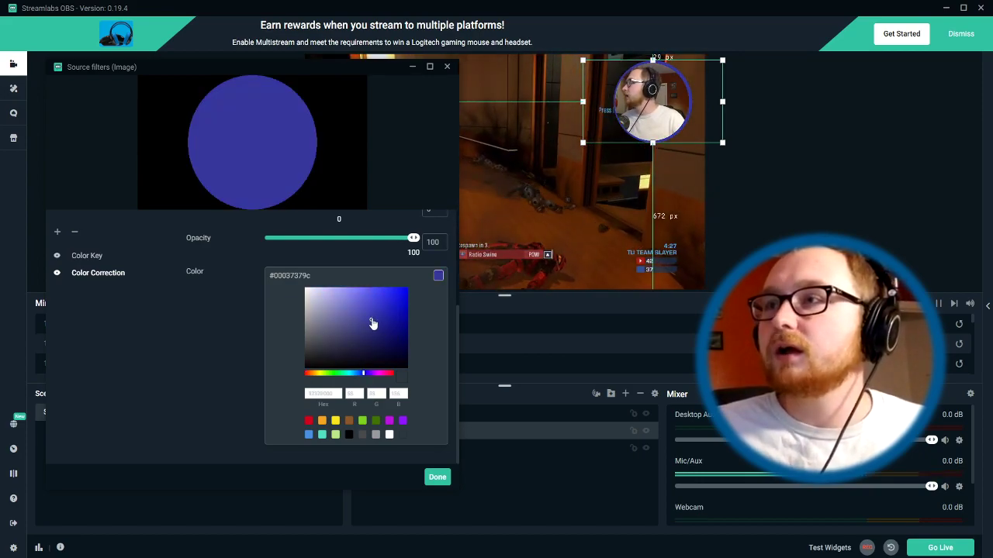
left_click(382, 330)
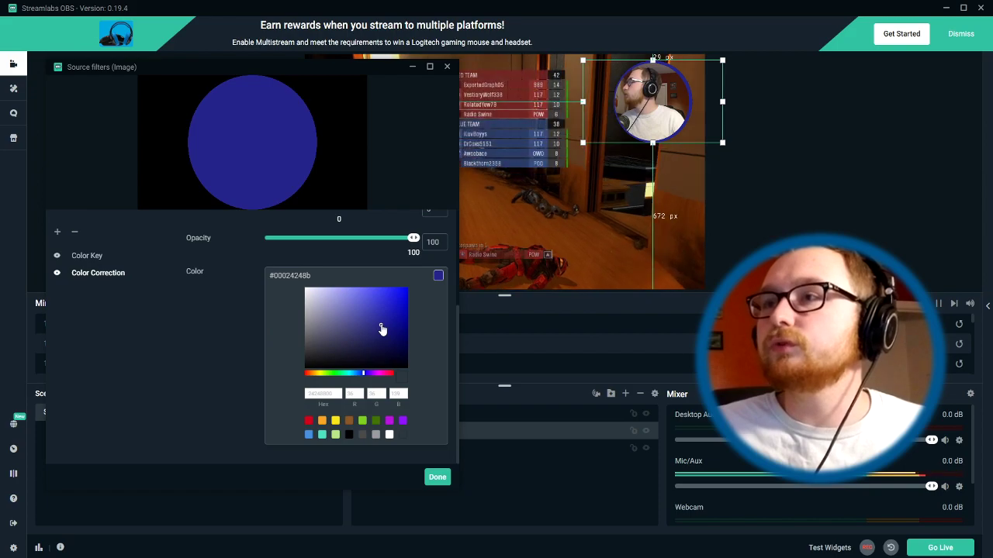
left_click(382, 339)
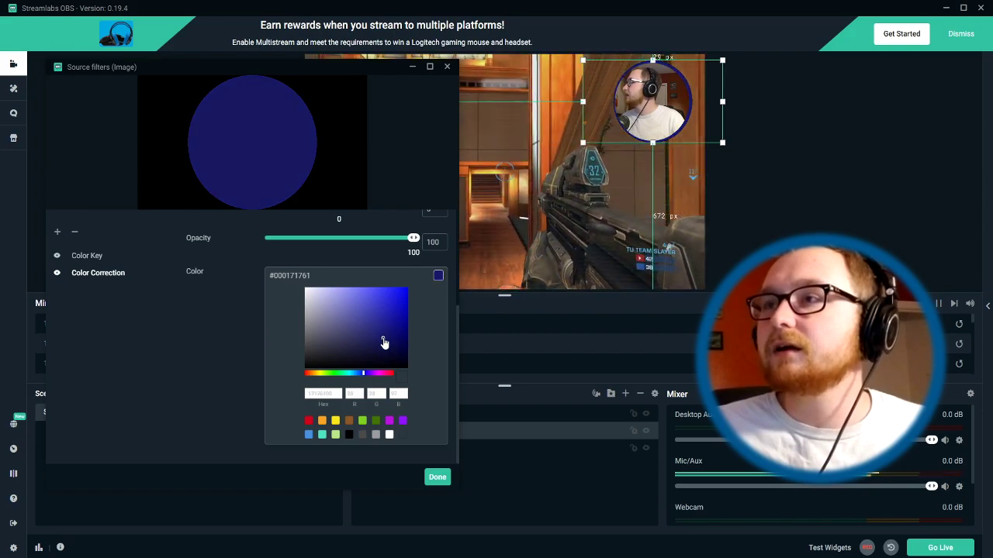
left_click(408, 305)
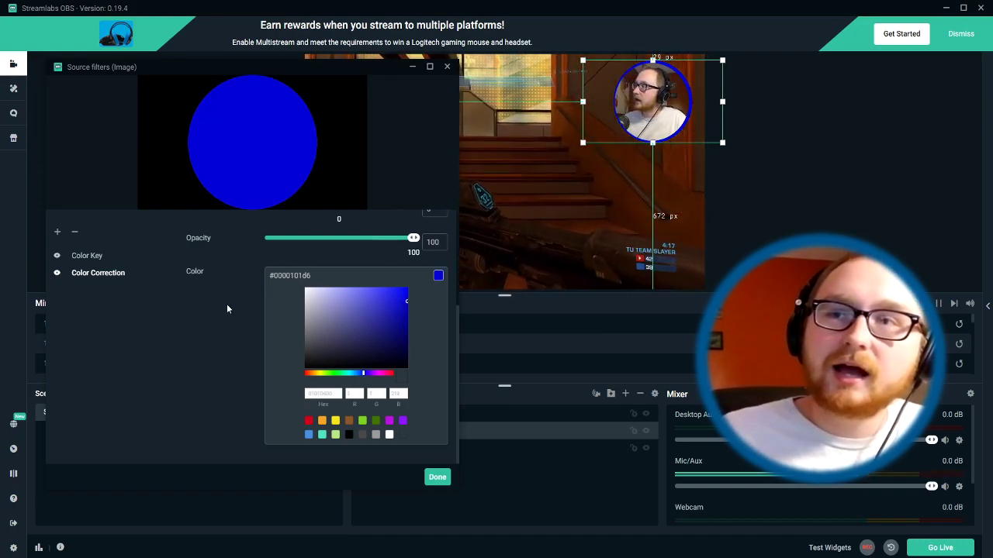
scroll(325, 291, "up", 2)
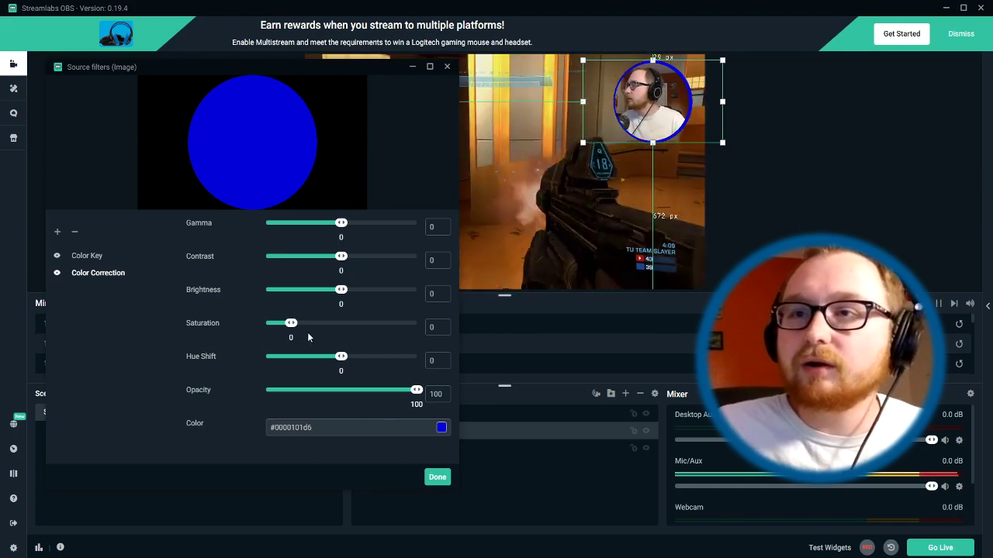
Set Color Correction gamma -0.63, contrast 0.98, brightness 0.21 and saturation 1.02.
left_click_drag(291, 322, 417, 291)
left_click_drag(341, 256, 377, 256)
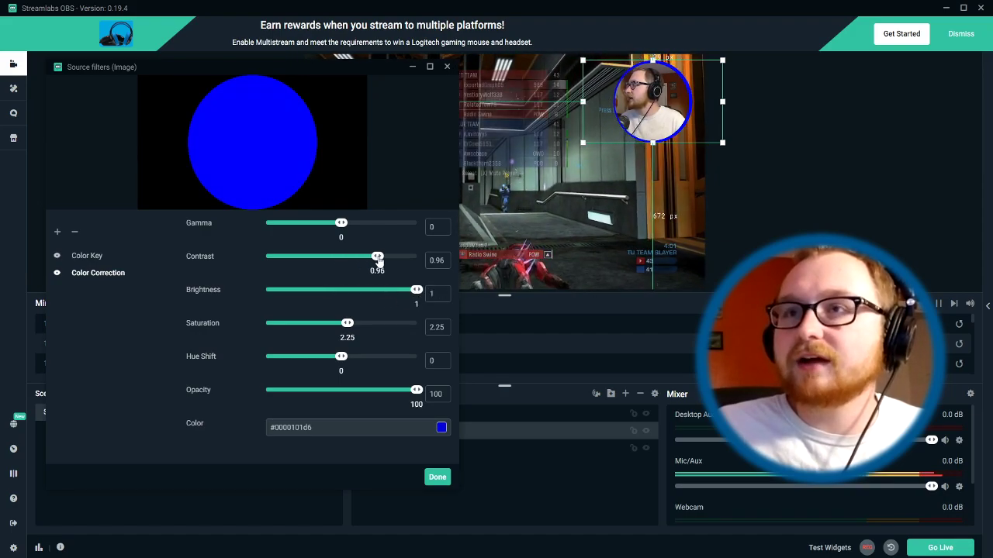
mouse_move(342, 225)
left_mouse_down()
mouse_move(394, 224)
mouse_move(326, 224)
left_mouse_up()
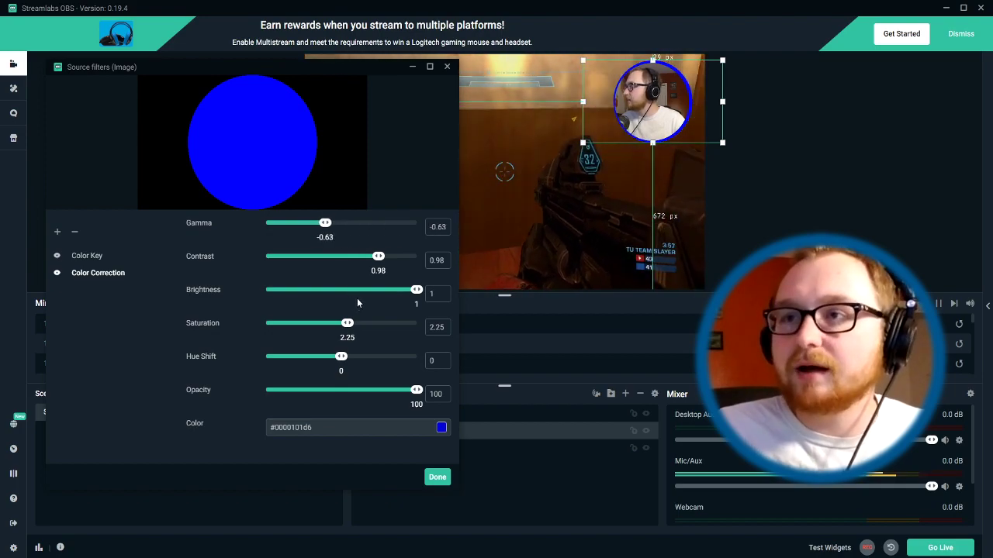
left_click_drag(417, 290, 357, 290)
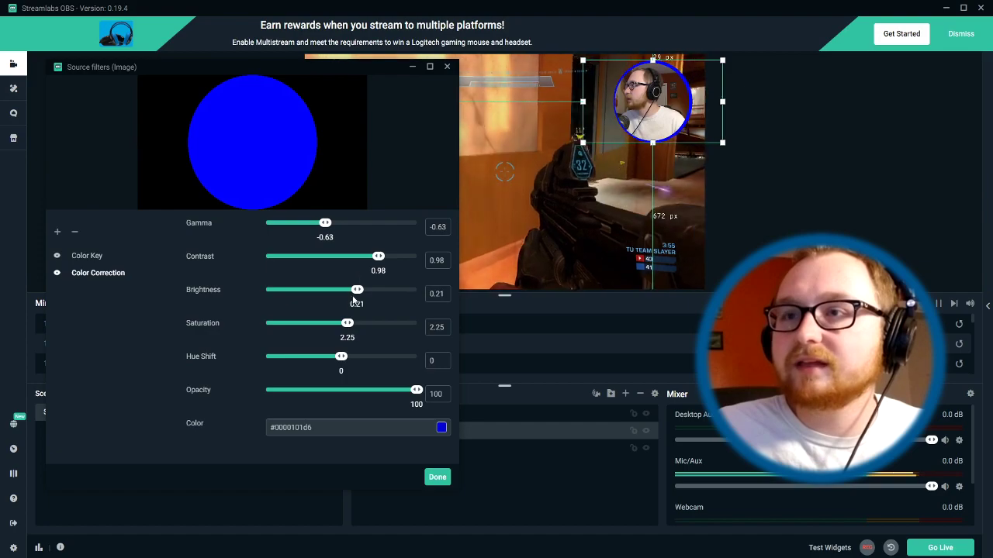
left_click_drag(345, 325, 316, 325)
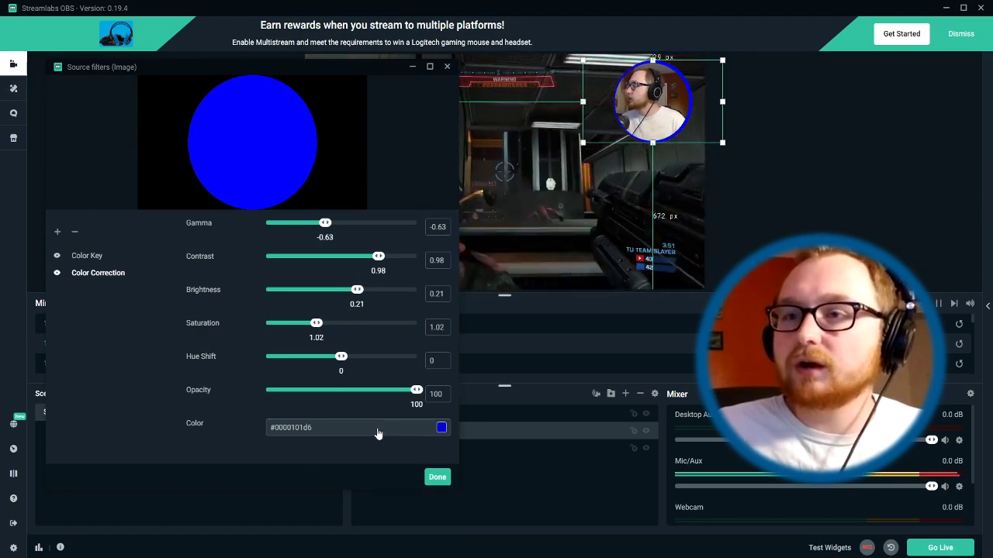
Change the tint to pure blue (#0000000b3) and close the filters window.
left_click(379, 431)
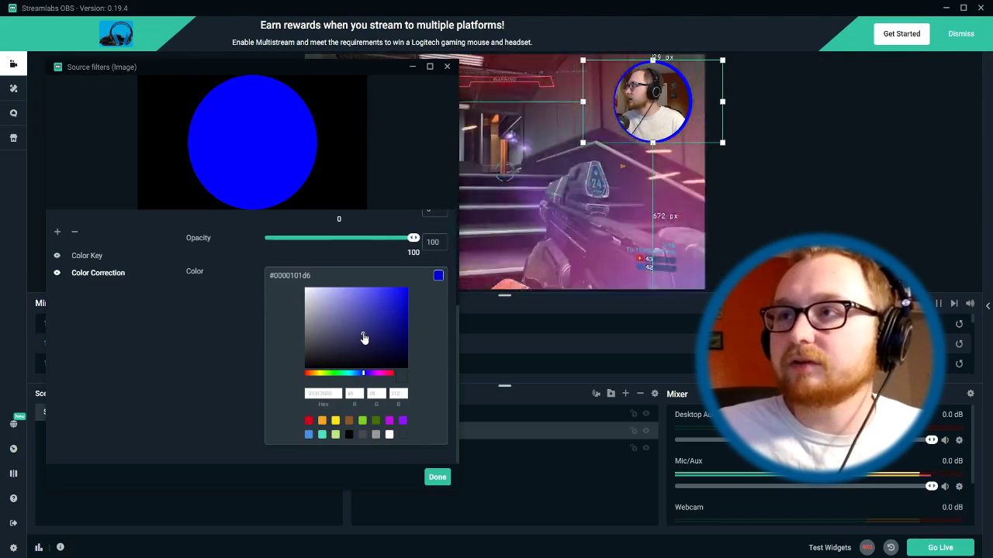
left_click(359, 332)
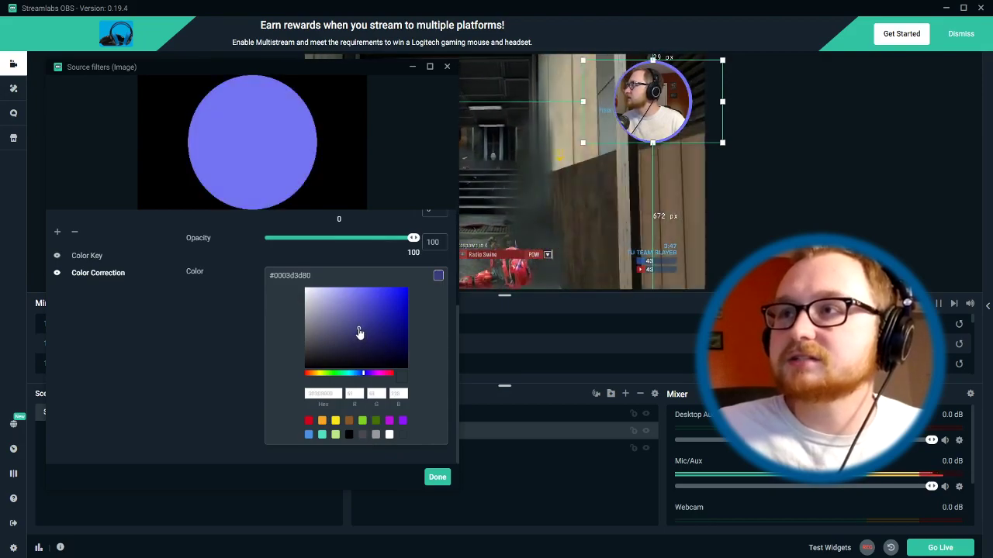
left_click(403, 317)
left_click_drag(403, 317, 417, 311)
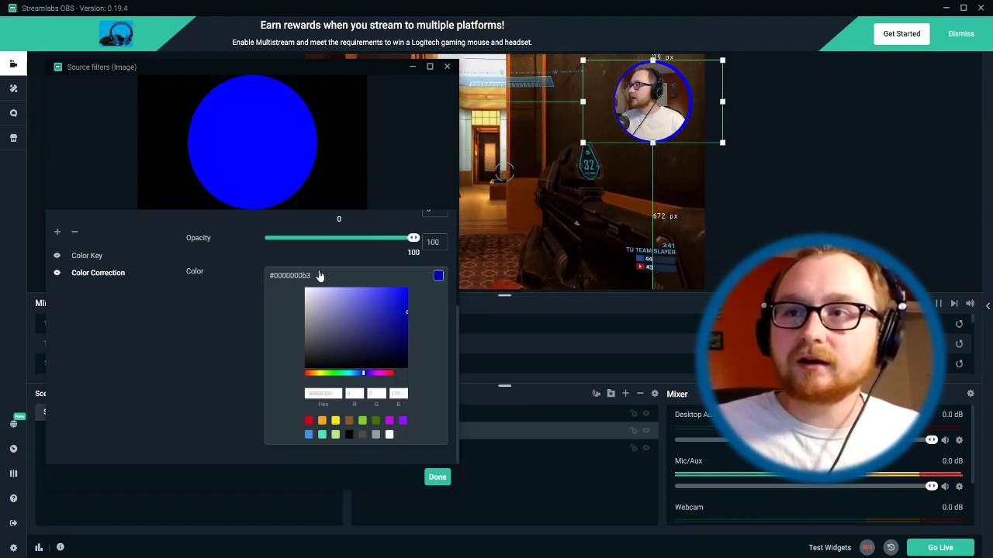
left_click(318, 276)
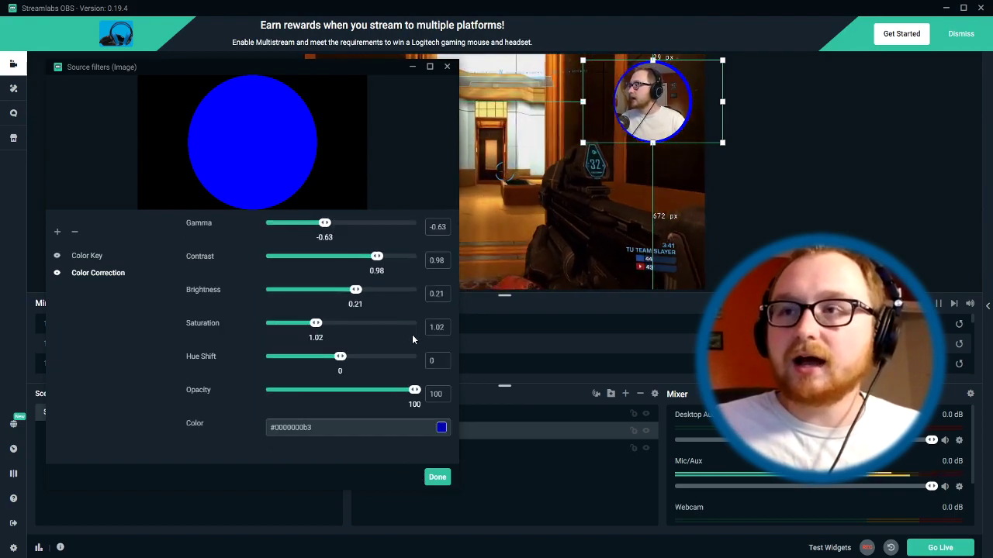
left_click(437, 477)
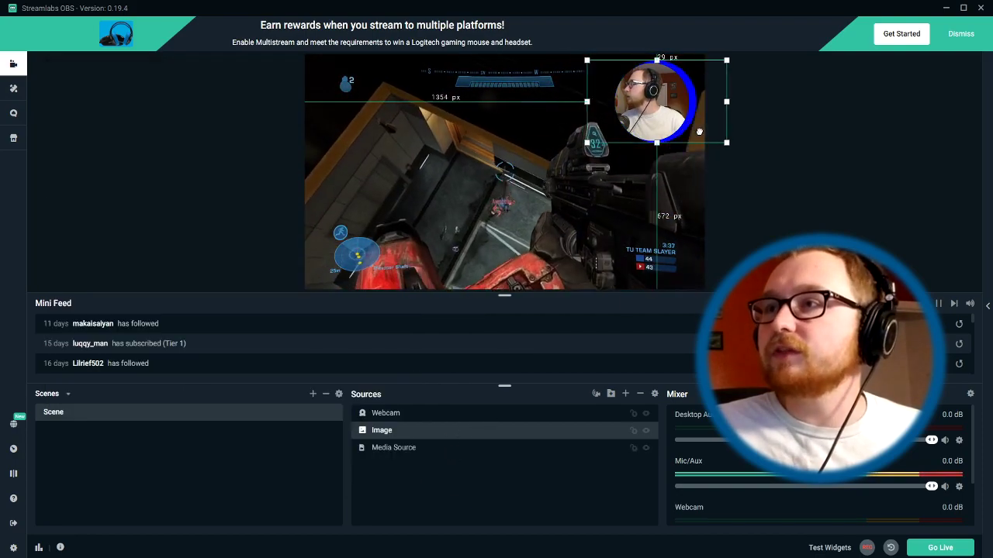
Shift the blue ring image left so it sits evenly around the webcam.
left_click_drag(699, 132, 696, 135)
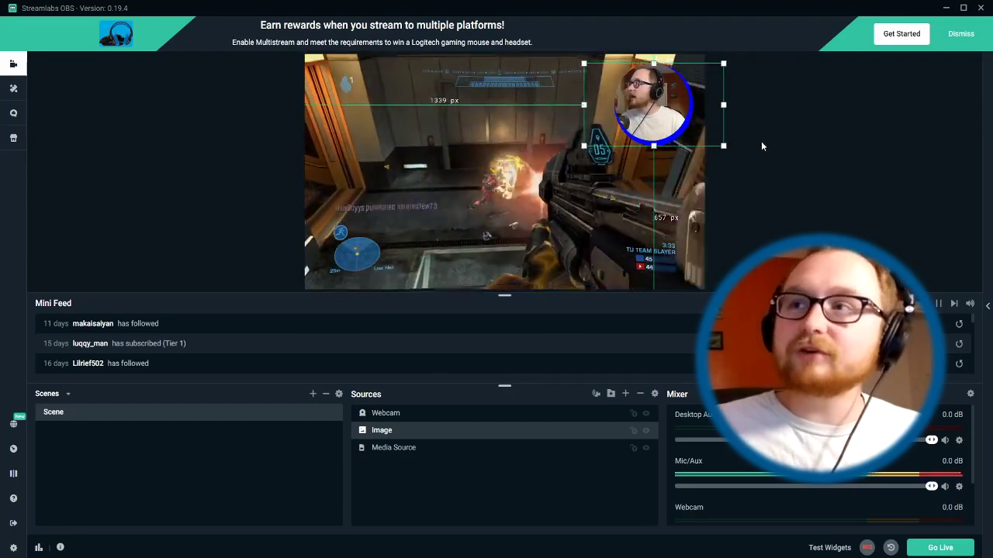
left_click(758, 144)
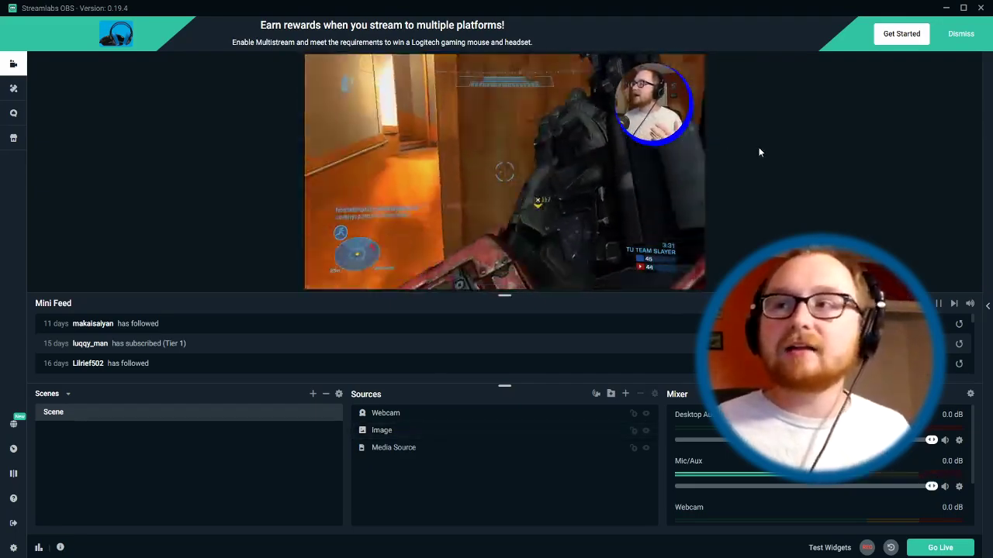